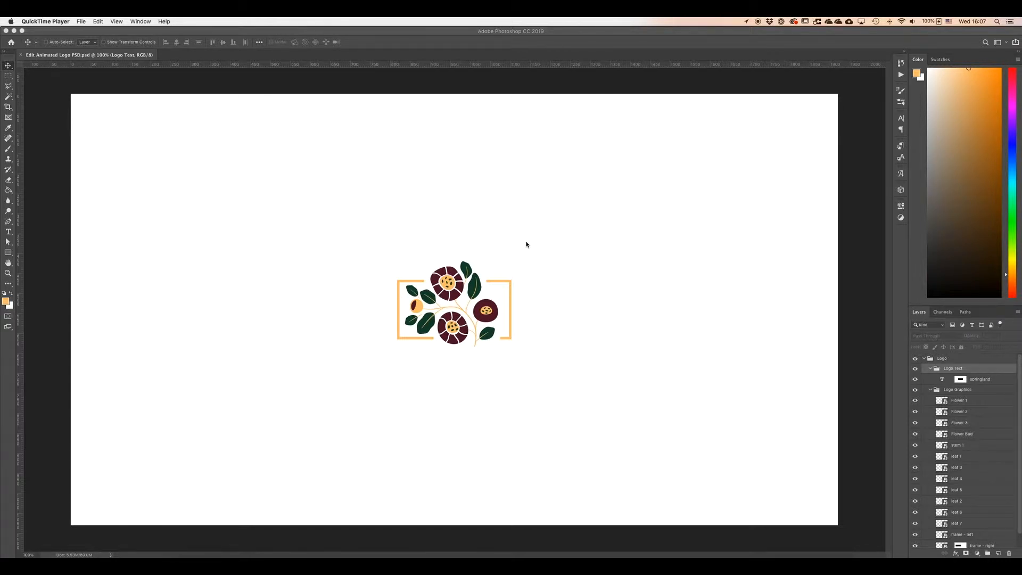
Open the Timeline panel and make it taller.
{"action": "left_click", "coordinate": [142, 32]}
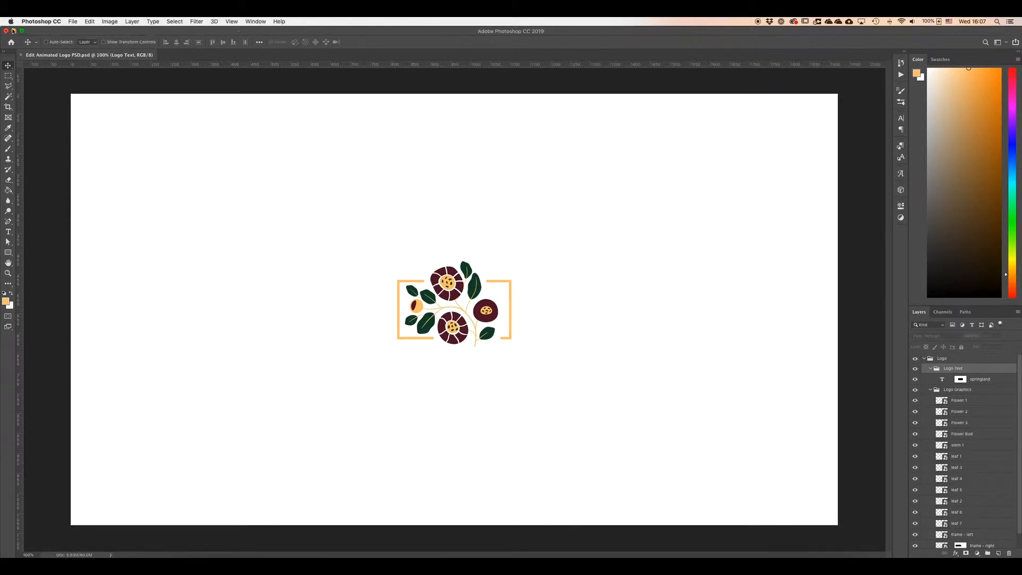
{"action": "left_click", "coordinate": [256, 22]}
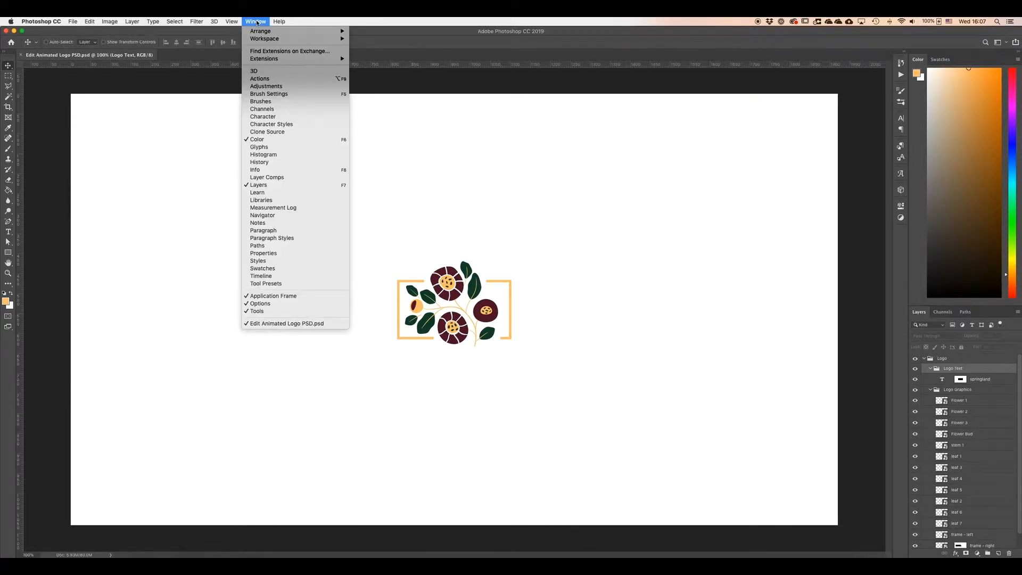
{"action": "left_click", "coordinate": [251, 276]}
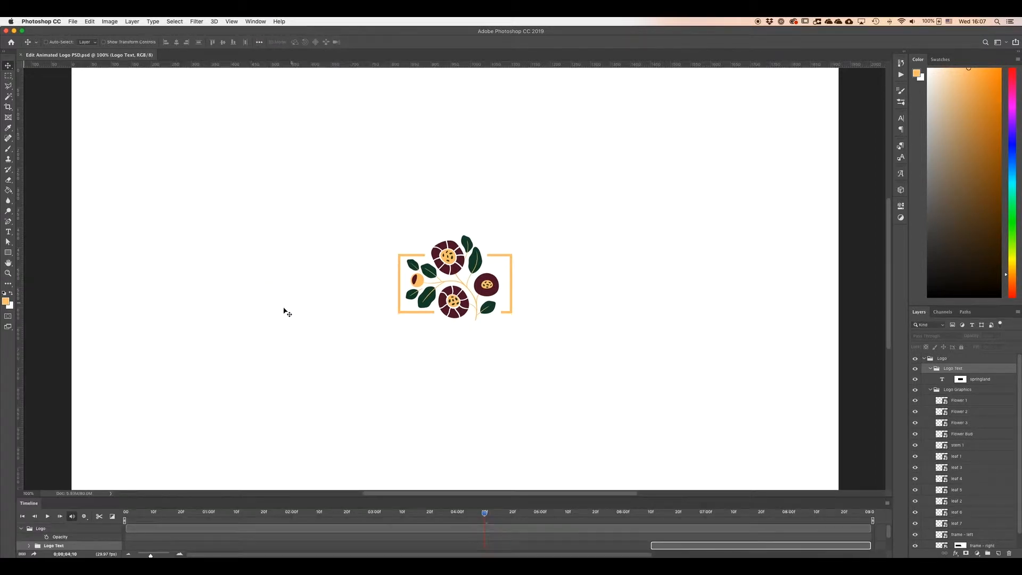
{"action": "left_click_drag", "start_coordinate": [362, 497], "coordinate": [374, 383]}
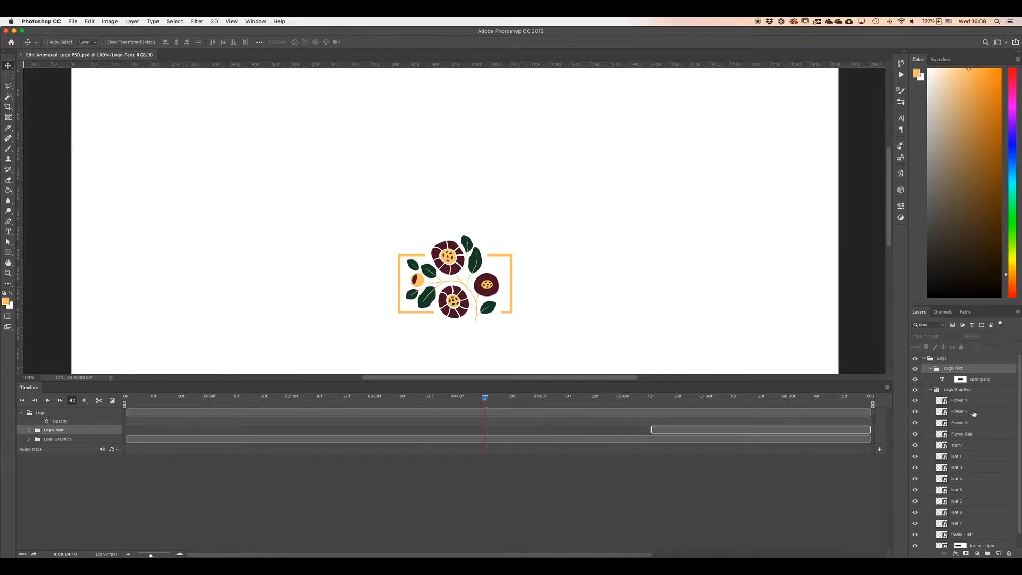
Expand the Logo Text and Logo Graphics groups in the timeline and inspect the individual layer tracks, selecting Flower 1.
{"action": "left_click", "coordinate": [29, 431]}
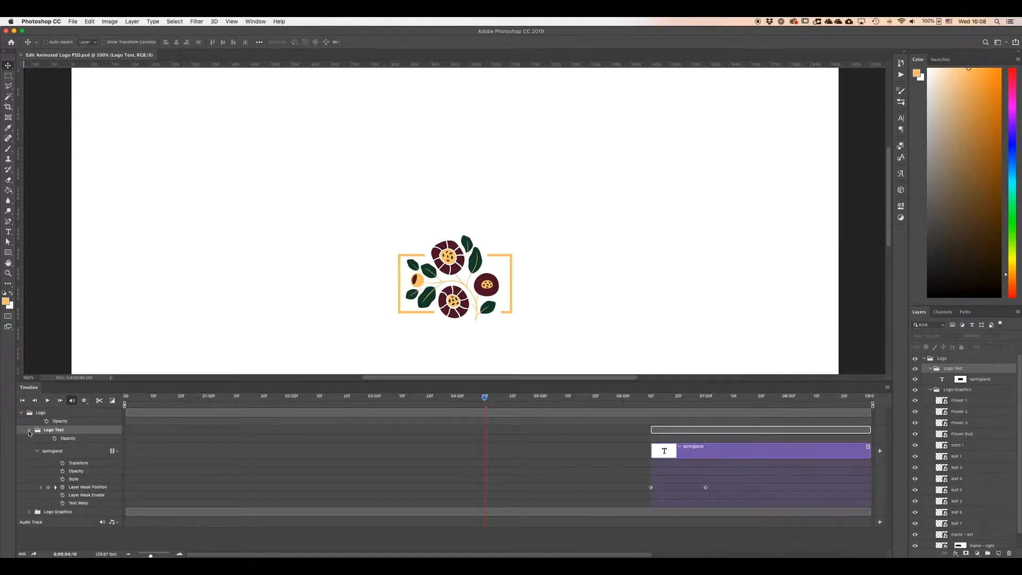
{"action": "left_click", "coordinate": [29, 512]}
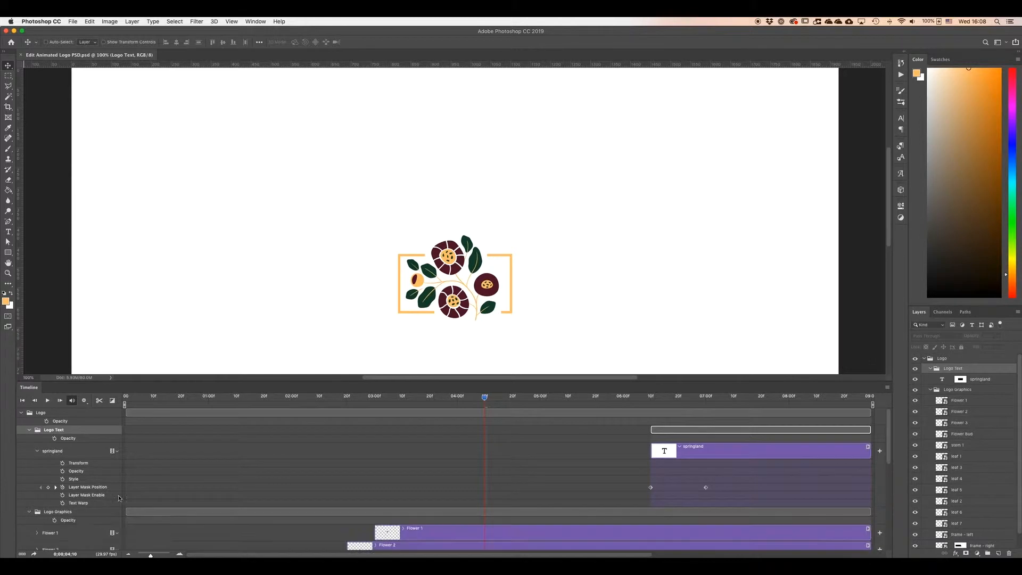
{"action": "scroll", "coordinate": [413, 491], "scroll_direction": "down", "scroll_amount": 5}
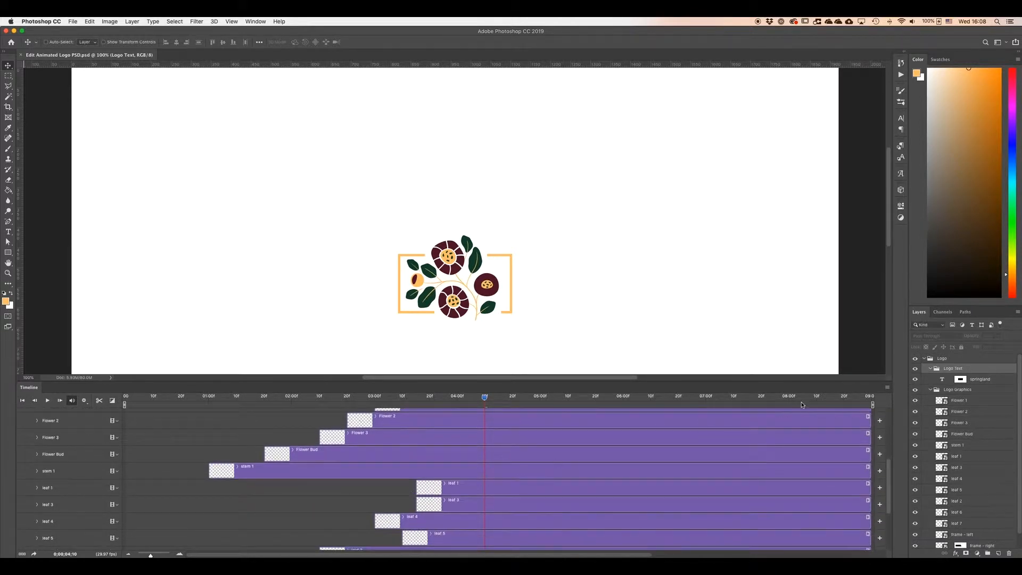
{"action": "scroll", "coordinate": [494, 458], "scroll_direction": "up", "scroll_amount": 2}
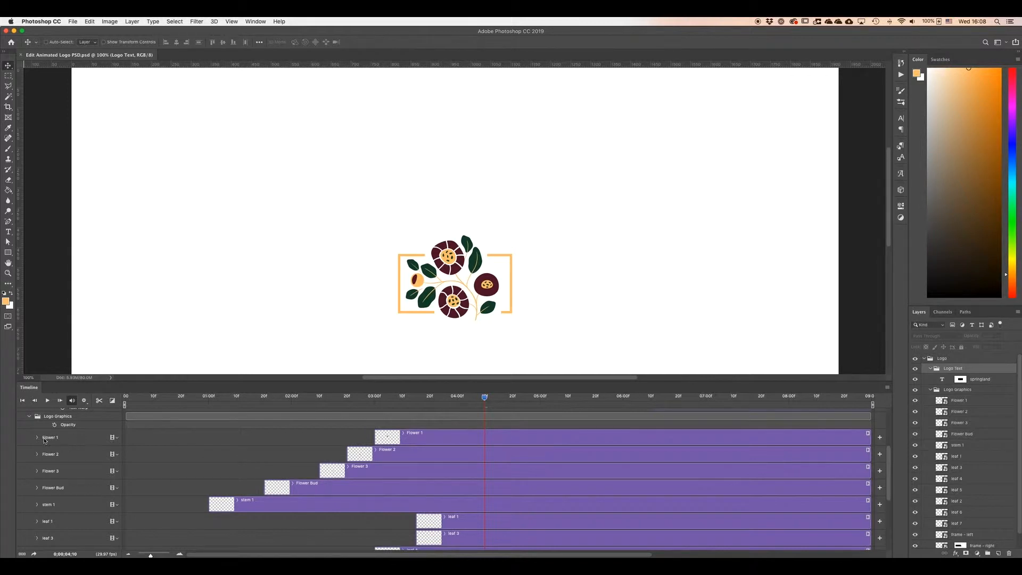
{"action": "left_click", "coordinate": [66, 438]}
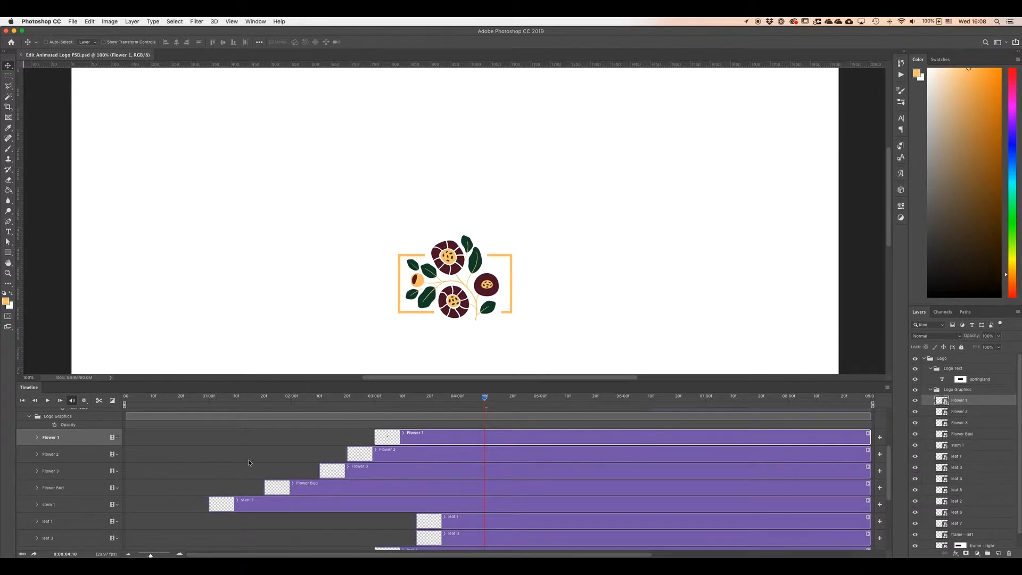
Scrub the playhead across the timeline to preview how the frame, stem and flower layers appear.
{"action": "left_click_drag", "start_coordinate": [485, 399], "coordinate": [207, 401]}
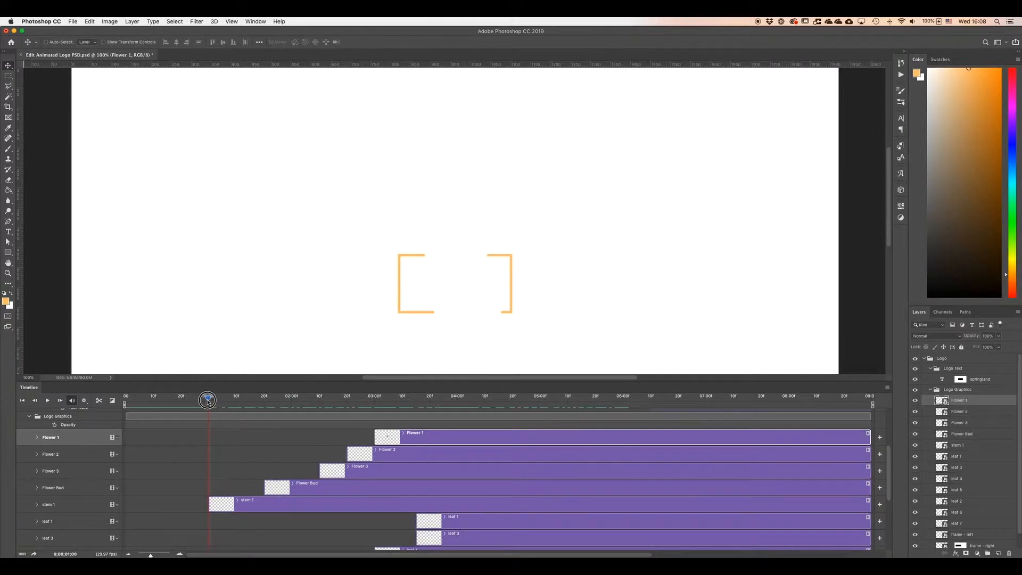
{"action": "mouse_move", "coordinate": [208, 400]}
{"action": "left_mouse_down"}
{"action": "mouse_move", "coordinate": [234, 400]}
{"action": "mouse_move", "coordinate": [122, 405]}
{"action": "mouse_move", "coordinate": [868, 397]}
{"action": "mouse_move", "coordinate": [372, 415]}
{"action": "mouse_move", "coordinate": [119, 409]}
{"action": "left_mouse_up"}
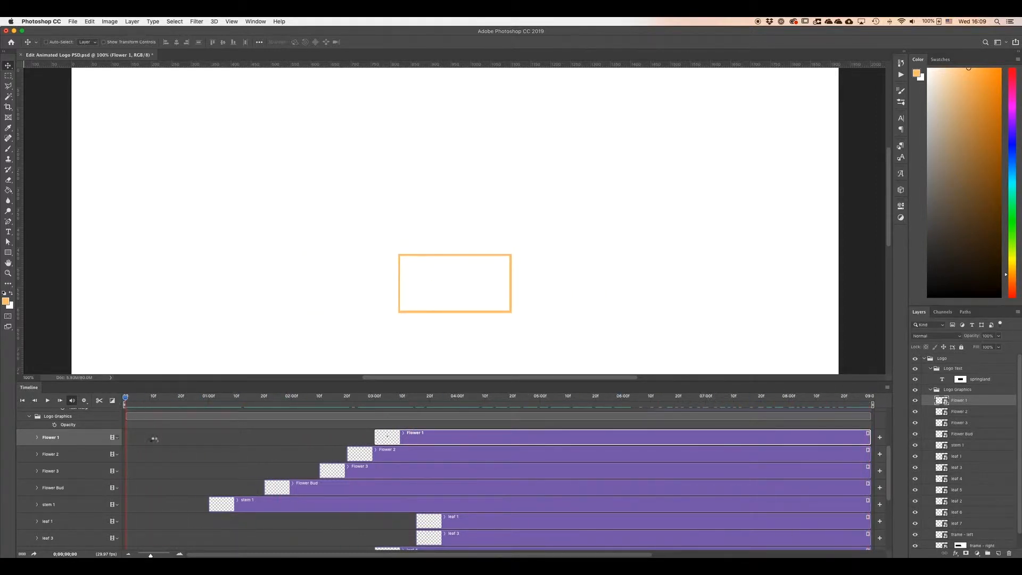
{"action": "scroll", "coordinate": [154, 442], "scroll_direction": "down", "scroll_amount": 4}
{"action": "scroll", "coordinate": [156, 447], "scroll_direction": "down", "scroll_amount": 4}
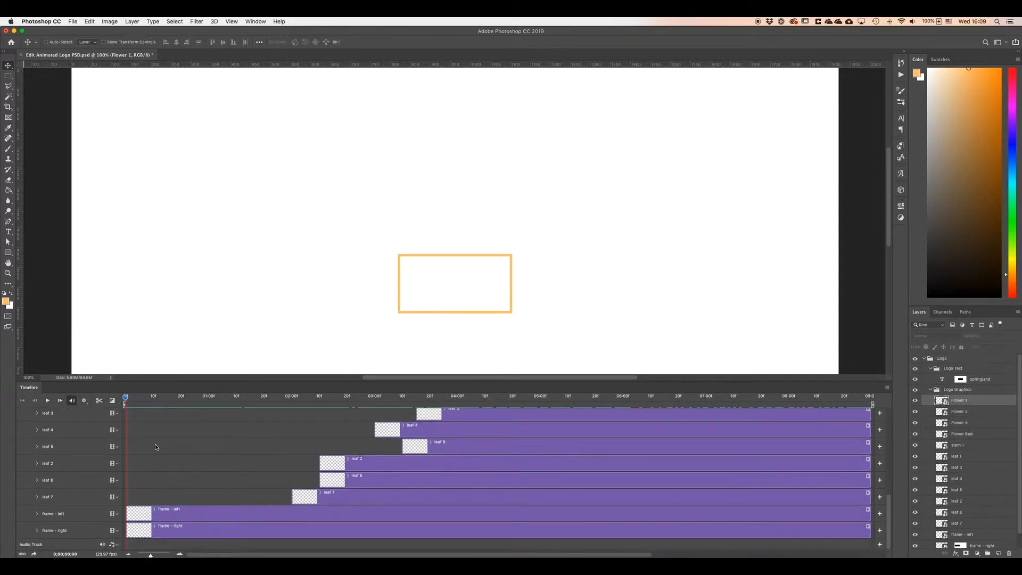
{"action": "scroll", "coordinate": [156, 447], "scroll_direction": "up", "scroll_amount": 5}
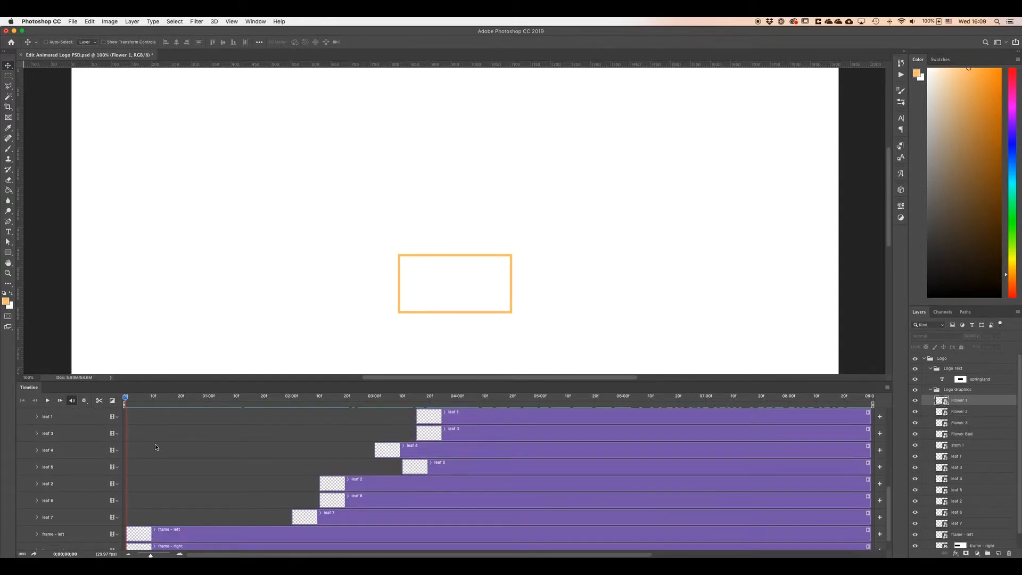
{"action": "mouse_move", "coordinate": [126, 399]}
{"action": "left_mouse_down"}
{"action": "mouse_move", "coordinate": [155, 399]}
{"action": "mouse_move", "coordinate": [126, 400]}
{"action": "left_mouse_up"}
{"action": "scroll", "coordinate": [134, 432], "scroll_direction": "down", "scroll_amount": 2}
{"action": "scroll", "coordinate": [134, 432], "scroll_direction": "down", "scroll_amount": 3}
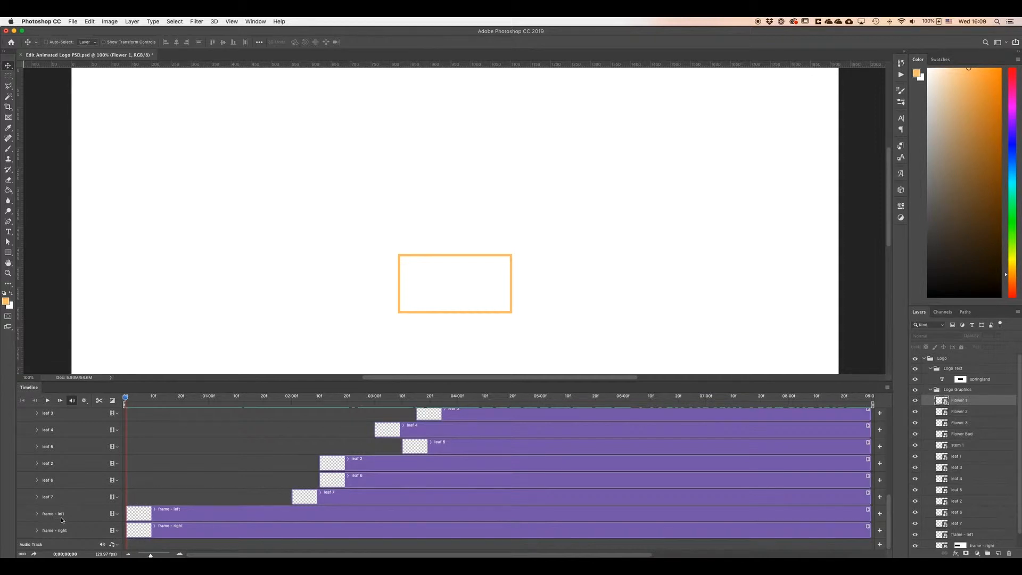
{"action": "mouse_move", "coordinate": [125, 398]}
{"action": "left_mouse_down"}
{"action": "mouse_move", "coordinate": [267, 403]}
{"action": "mouse_move", "coordinate": [241, 403]}
{"action": "left_mouse_up"}
{"action": "scroll", "coordinate": [232, 424], "scroll_direction": "up", "scroll_amount": 5}
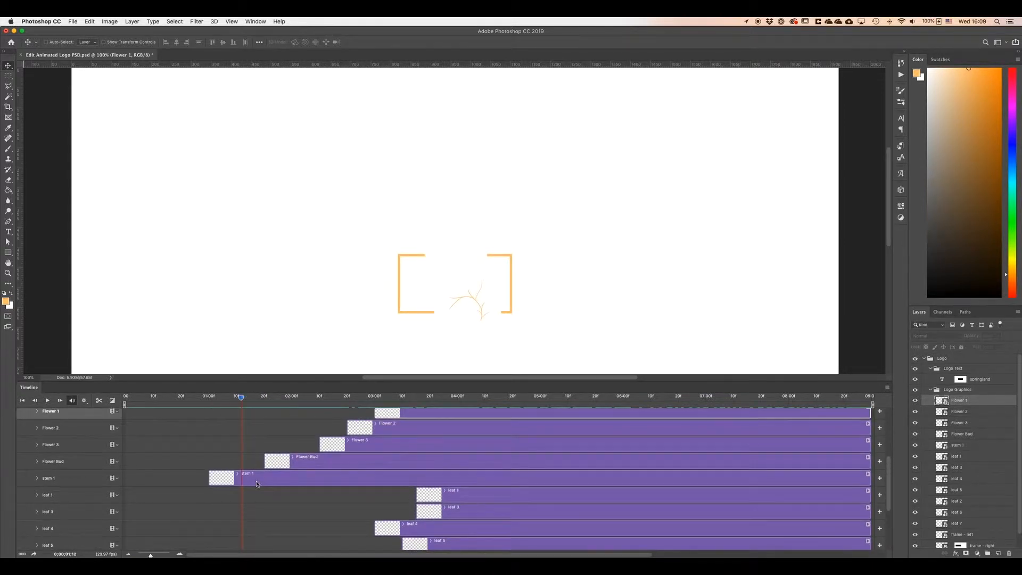
{"action": "mouse_move", "coordinate": [240, 401]}
{"action": "left_mouse_down"}
{"action": "mouse_move", "coordinate": [208, 400]}
{"action": "mouse_move", "coordinate": [343, 405]}
{"action": "mouse_move", "coordinate": [319, 407]}
{"action": "left_mouse_up"}
Step frame by frame around the stem 1 and Flower 3 clips, then scrub to the end of the animation.
{"action": "left_click", "coordinate": [264, 479]}
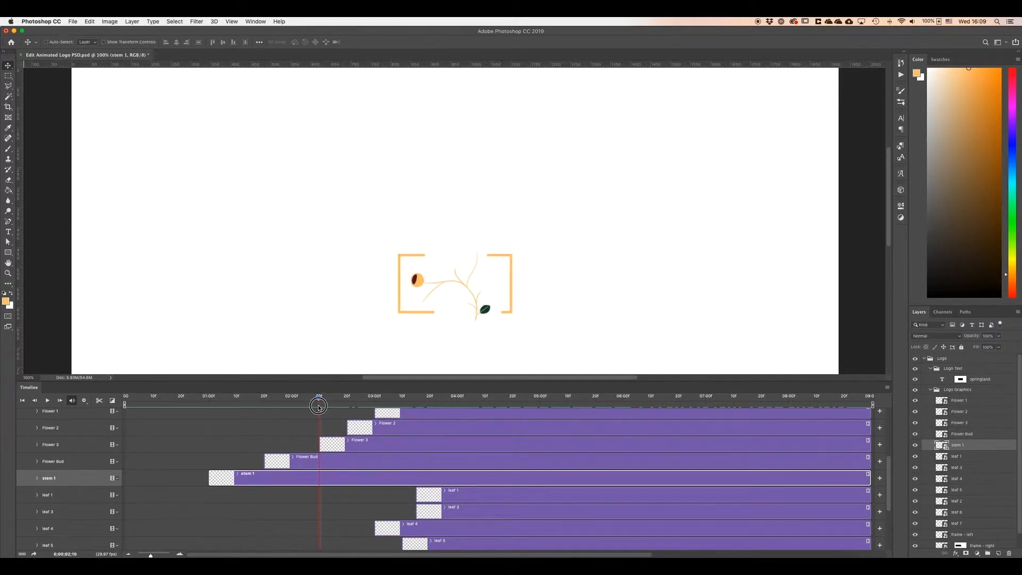
{"action": "key", "text": "Left"}
{"action": "key", "text": "Left"}
{"action": "key", "text": "Left"}
{"action": "key", "text": "Left"}
{"action": "key", "text": "Left"}
{"action": "key", "text": "Left"}
{"action": "key", "text": "Left"}
{"action": "key", "text": "Left"}
{"action": "key", "text": "Left"}
{"action": "left_click", "coordinate": [346, 445]}
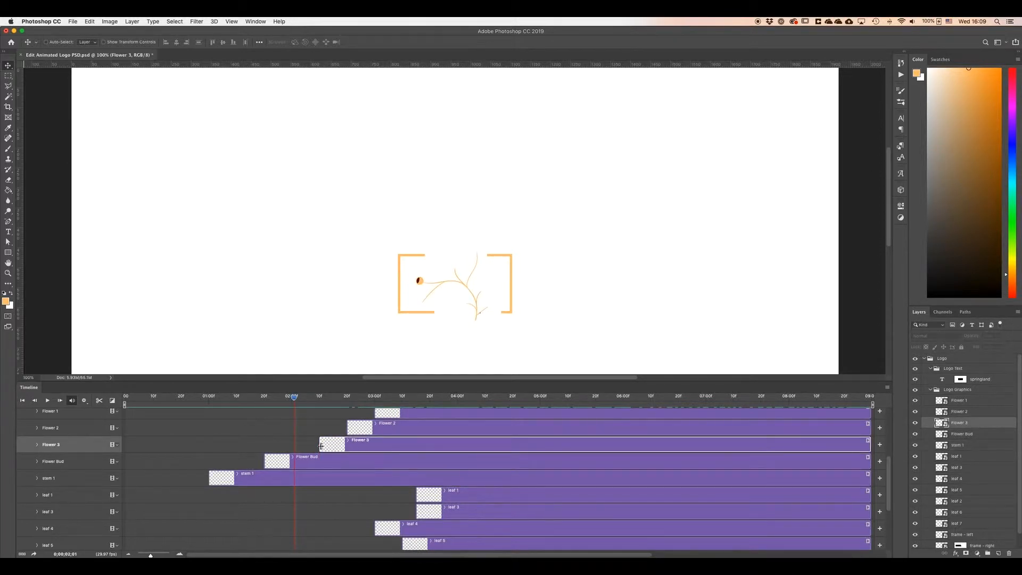
{"action": "mouse_move", "coordinate": [319, 446]}
{"action": "left_mouse_down"}
{"action": "mouse_move", "coordinate": [262, 445]}
{"action": "mouse_move", "coordinate": [343, 446]}
{"action": "mouse_move", "coordinate": [268, 447]}
{"action": "mouse_move", "coordinate": [321, 446]}
{"action": "left_mouse_up"}
{"action": "scroll", "coordinate": [300, 450], "scroll_direction": "up", "scroll_amount": 3}
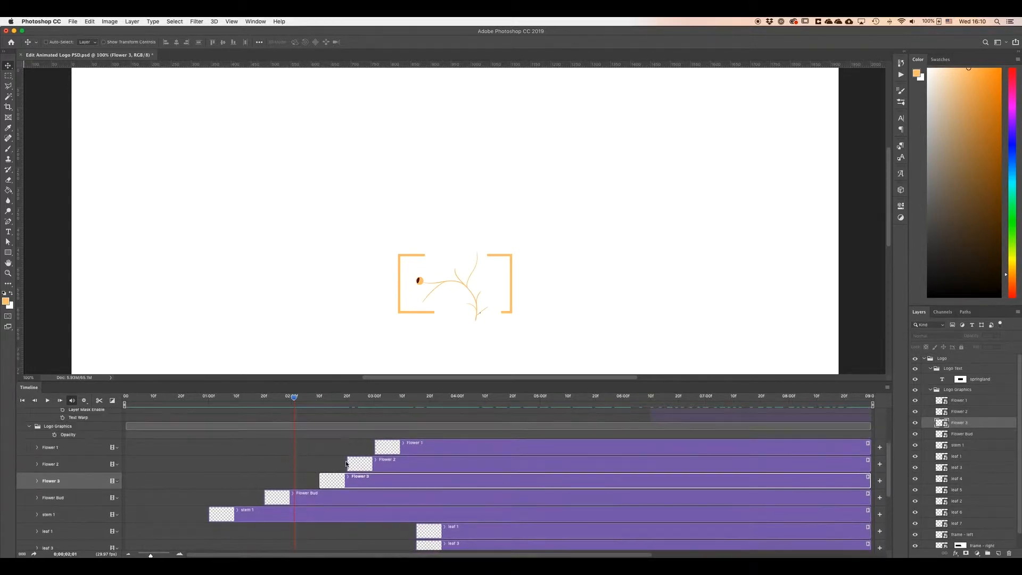
{"action": "left_click_drag", "start_coordinate": [294, 400], "coordinate": [867, 404]}
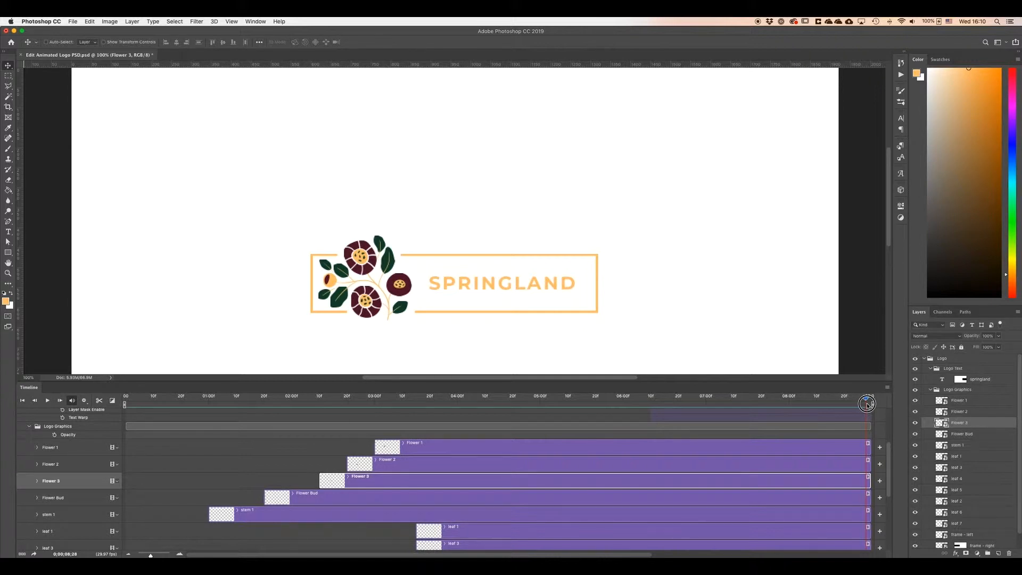
{"action": "left_click_drag", "start_coordinate": [867, 405], "coordinate": [854, 399]}
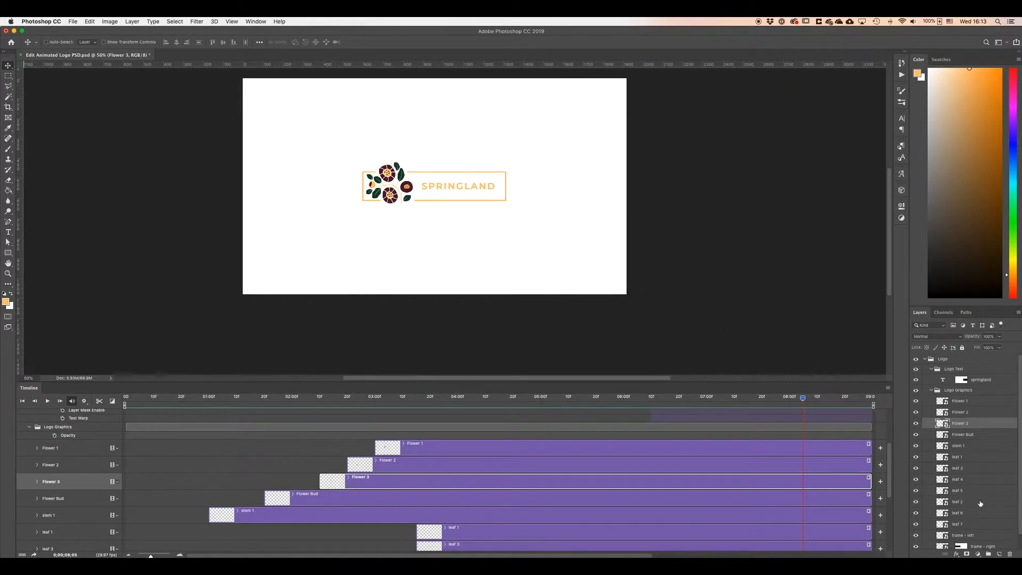
Open the leaf 1 smart object for editing, zoom in on it and expand its layer group.
{"action": "left_click", "coordinate": [964, 503]}
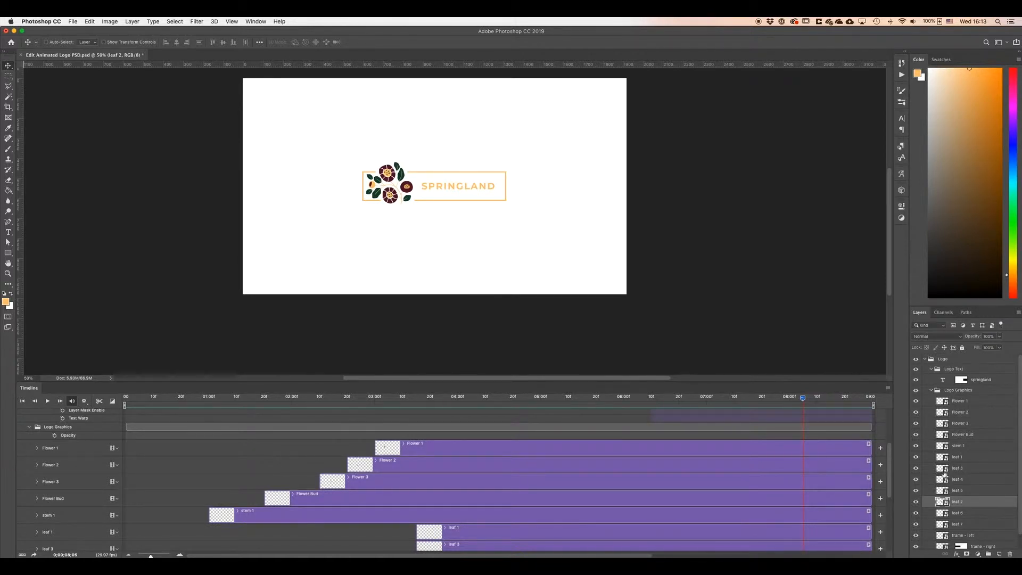
{"action": "left_click", "coordinate": [968, 459]}
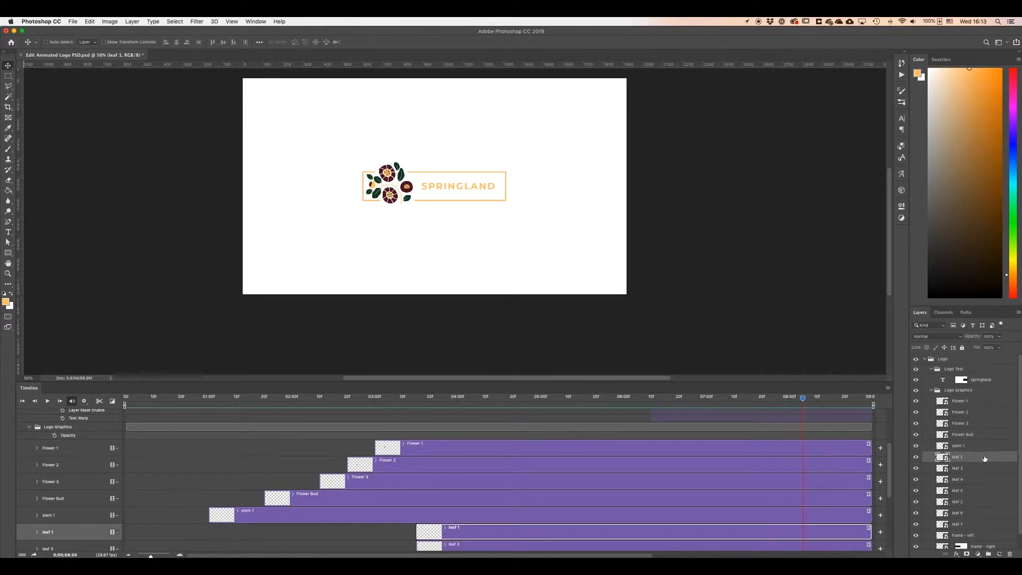
{"action": "double_click", "coordinate": [940, 457]}
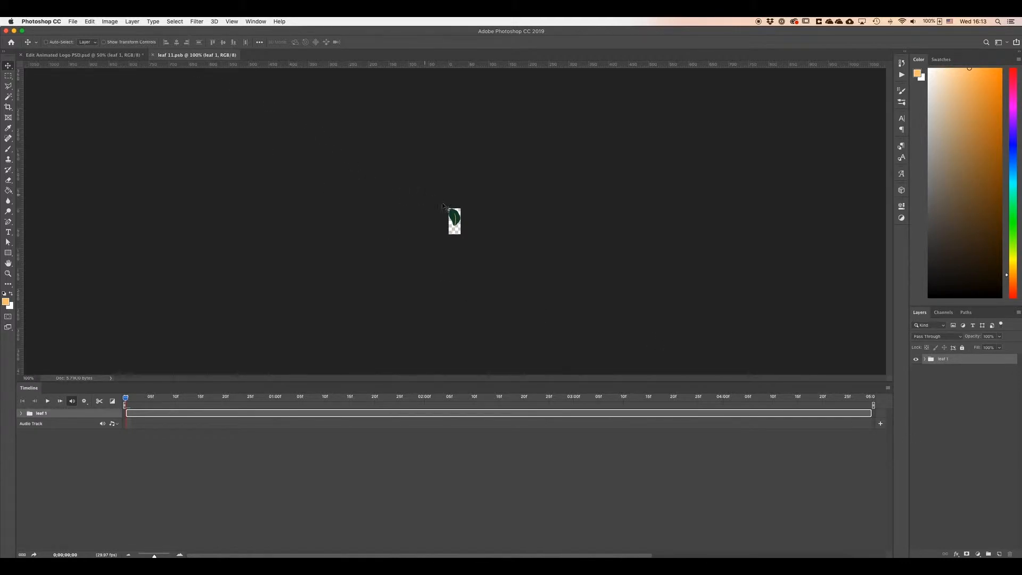
{"action": "left_click", "coordinate": [456, 230], "text": "super"}
{"action": "left_click", "coordinate": [456, 230], "text": "super"}
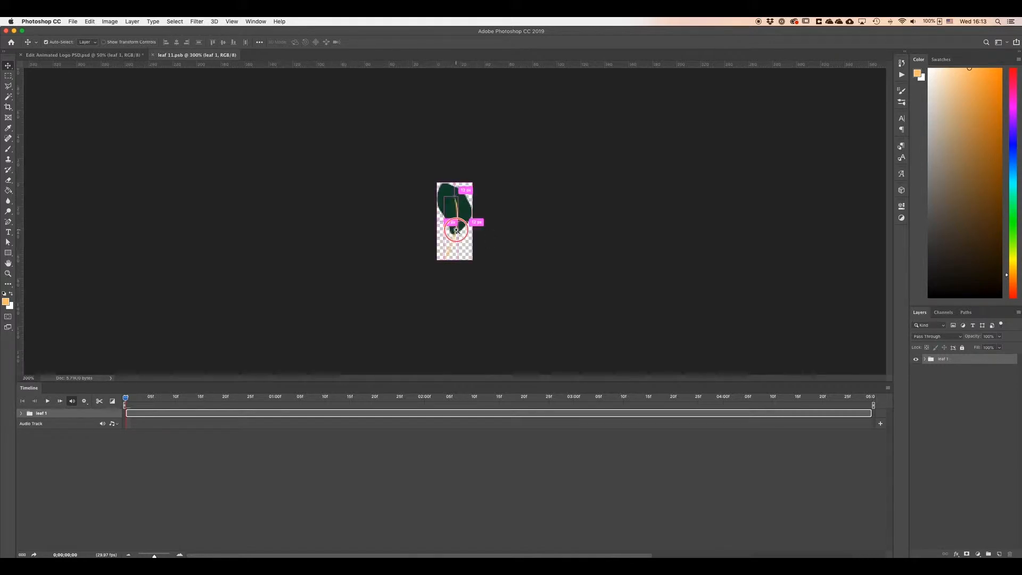
{"action": "left_click", "coordinate": [456, 230], "text": "super"}
{"action": "left_click", "coordinate": [926, 361]}
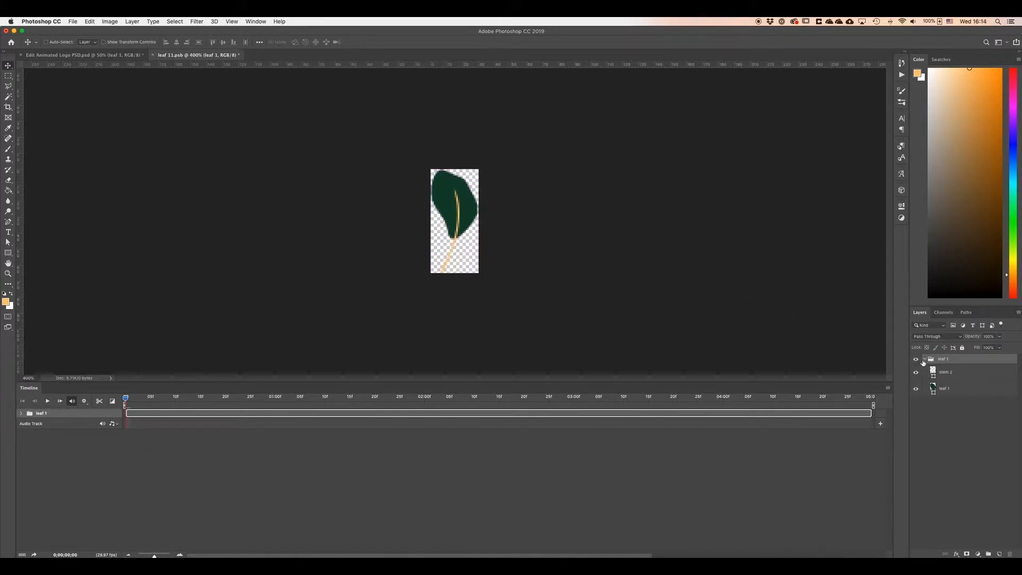
Recolour leaf 1's fill to a lighter muted green, then reopen its colour picker to copy the hex value 506e60.
{"action": "double_click", "coordinate": [932, 388]}
{"action": "left_click", "coordinate": [393, 302]}
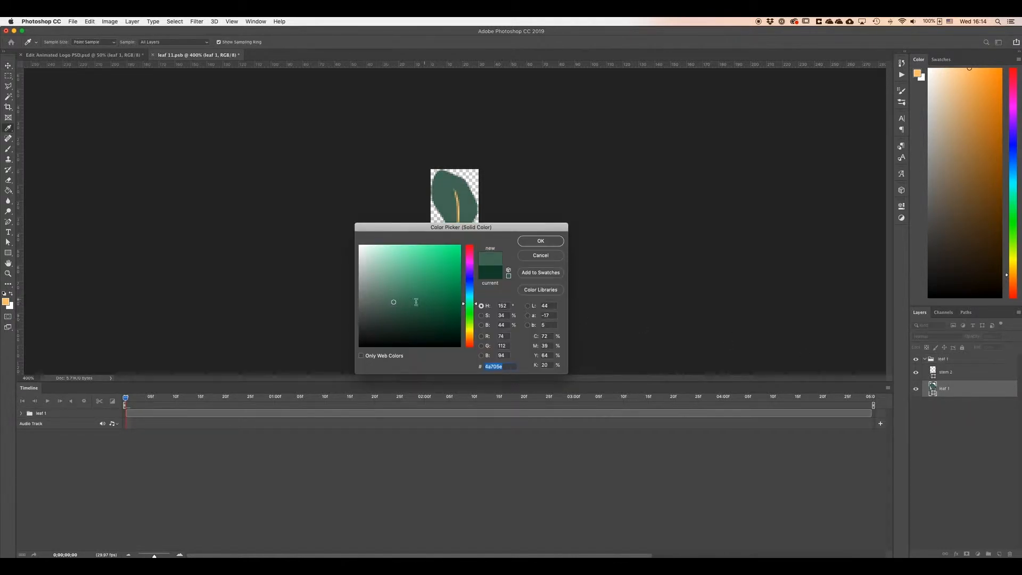
{"action": "left_click", "coordinate": [387, 303]}
{"action": "left_click", "coordinate": [536, 246]}
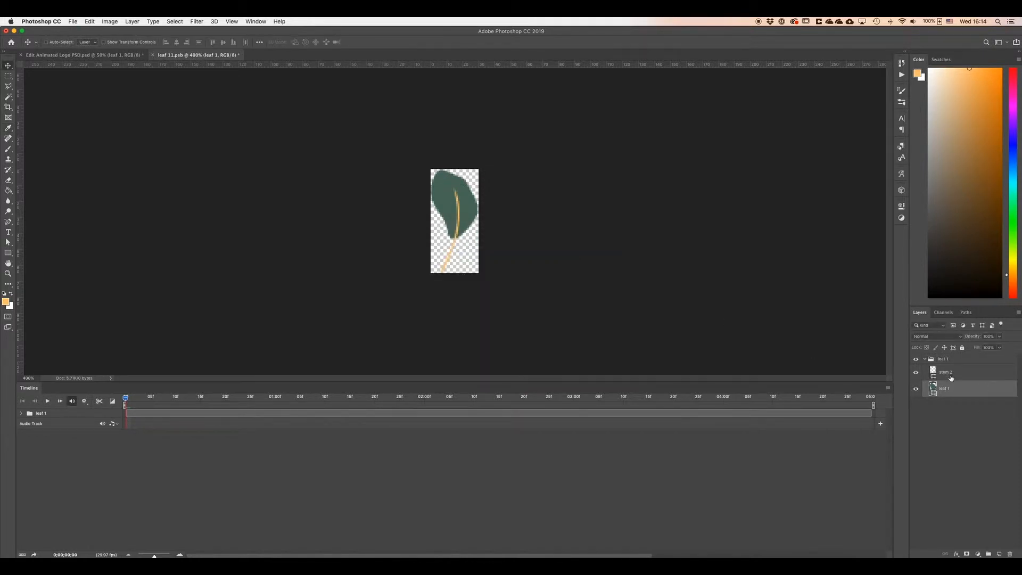
{"action": "double_click", "coordinate": [932, 387]}
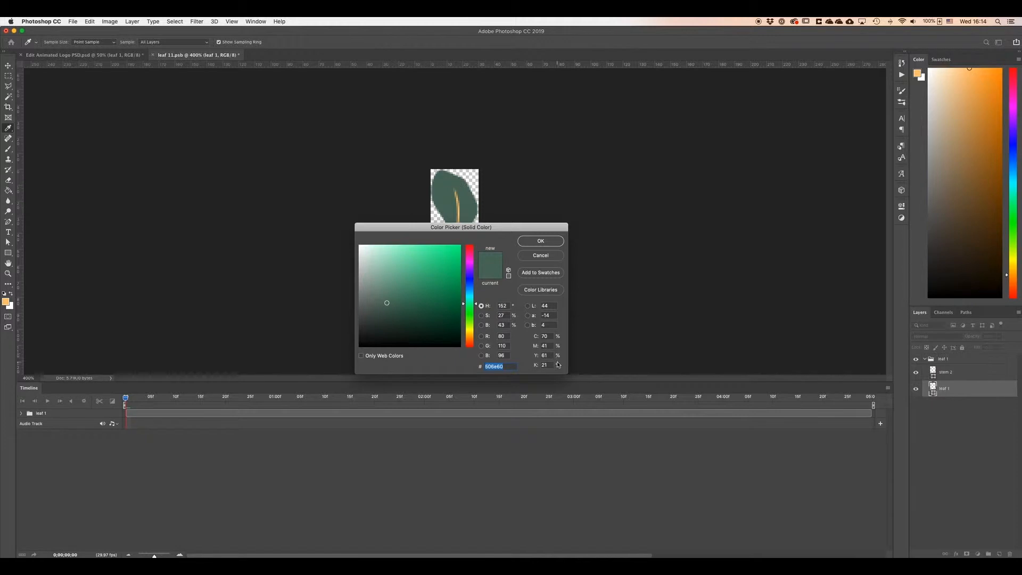
{"action": "left_click", "coordinate": [541, 255]}
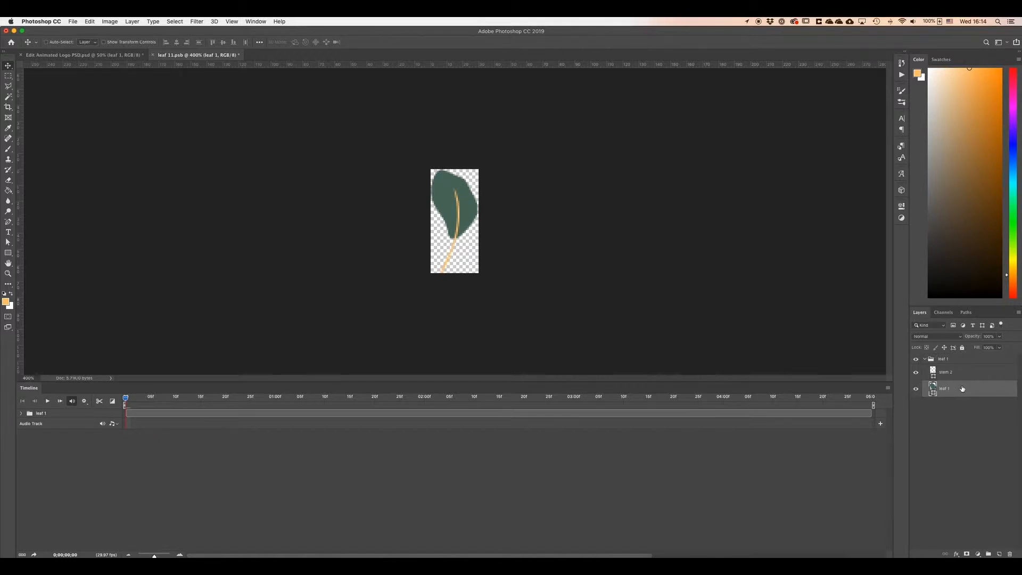
Save the leaf 1 smart object and close it to return to the main logo document.
{"action": "left_click", "coordinate": [73, 21]}
{"action": "left_click", "coordinate": [147, 116]}
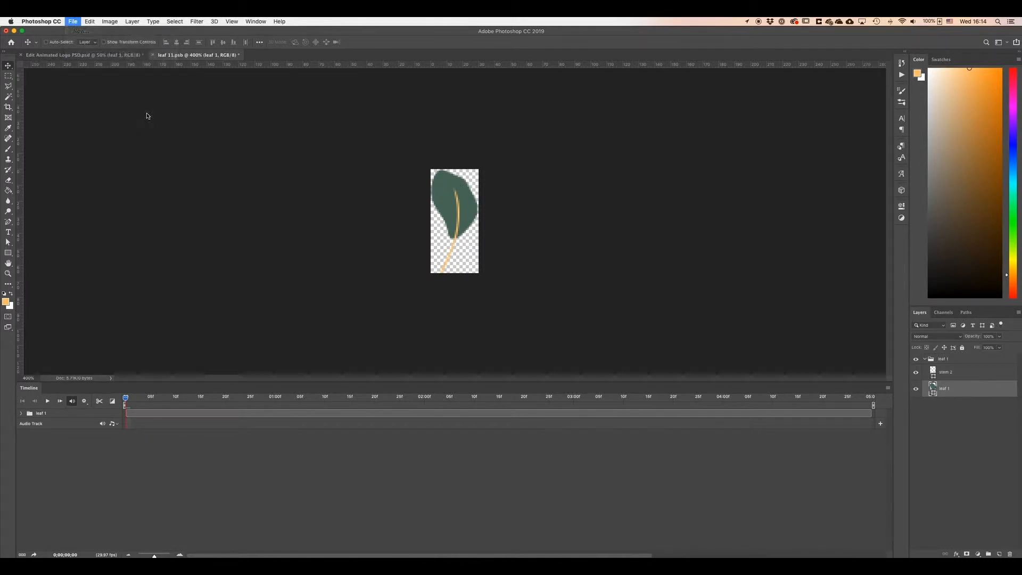
{"action": "left_click", "coordinate": [152, 54]}
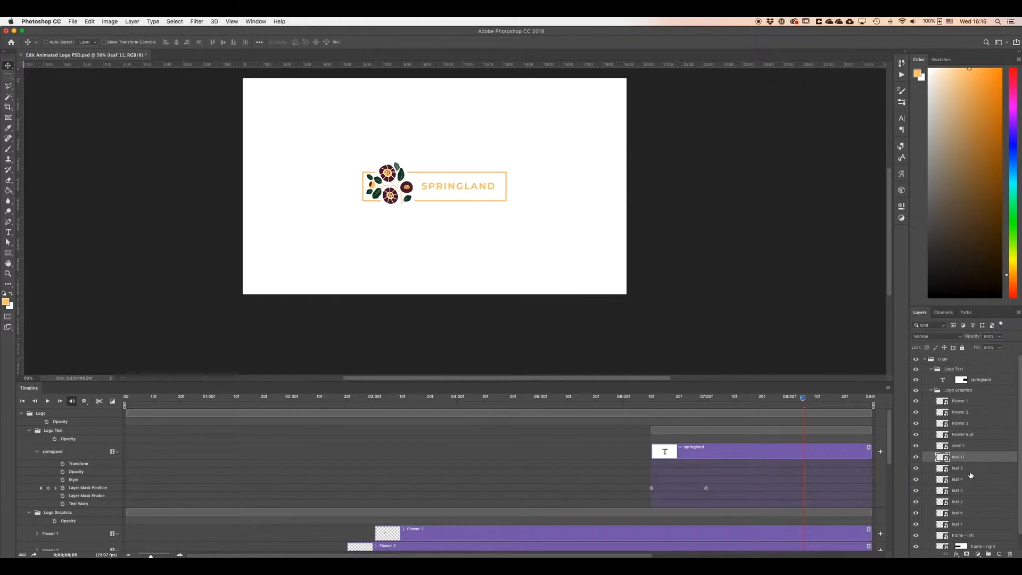
Open the leaf 3 smart object, set its leaf fill colour to 506e60, then save and close it.
{"action": "double_click", "coordinate": [940, 467]}
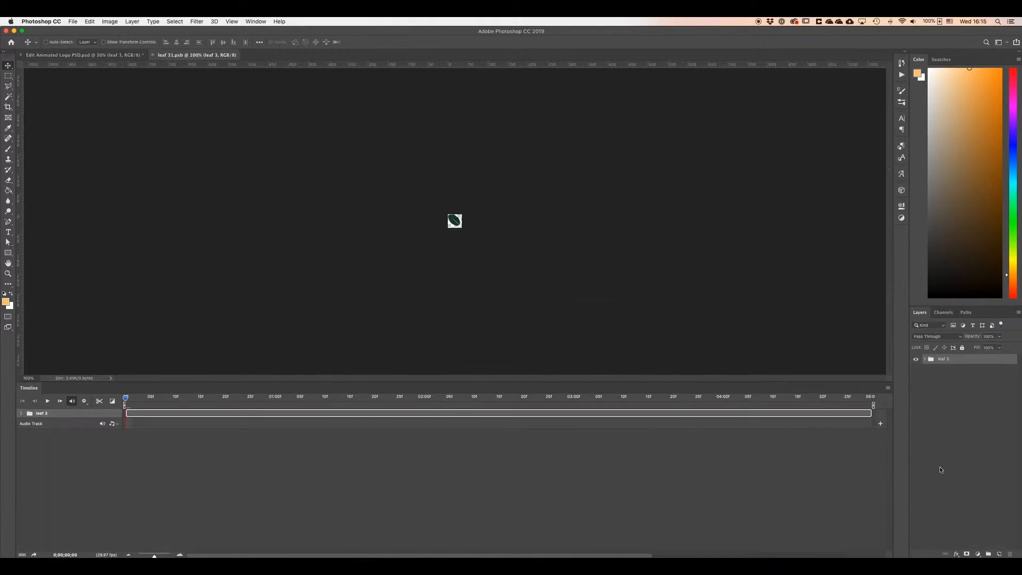
{"action": "left_click", "coordinate": [927, 362]}
{"action": "double_click", "coordinate": [935, 388]}
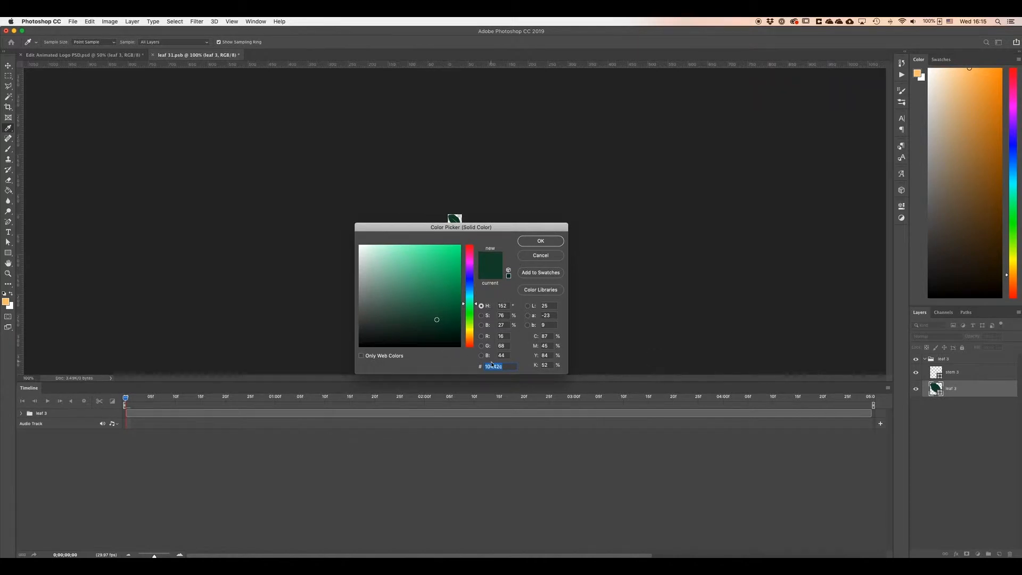
{"action": "key", "text": "super+v"}
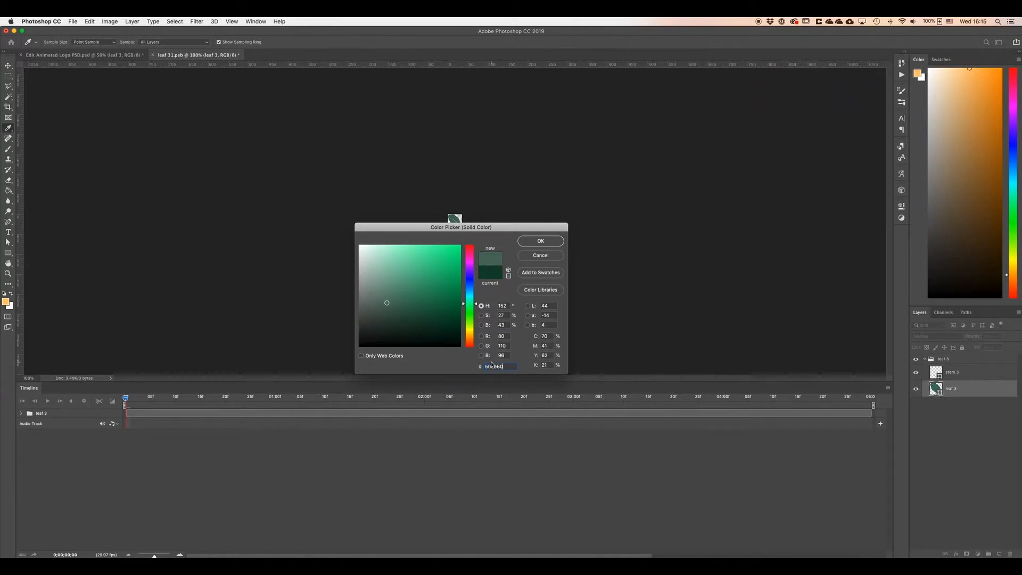
{"action": "left_click", "coordinate": [540, 241]}
{"action": "key", "text": "super+s"}
{"action": "left_click", "coordinate": [154, 55]}
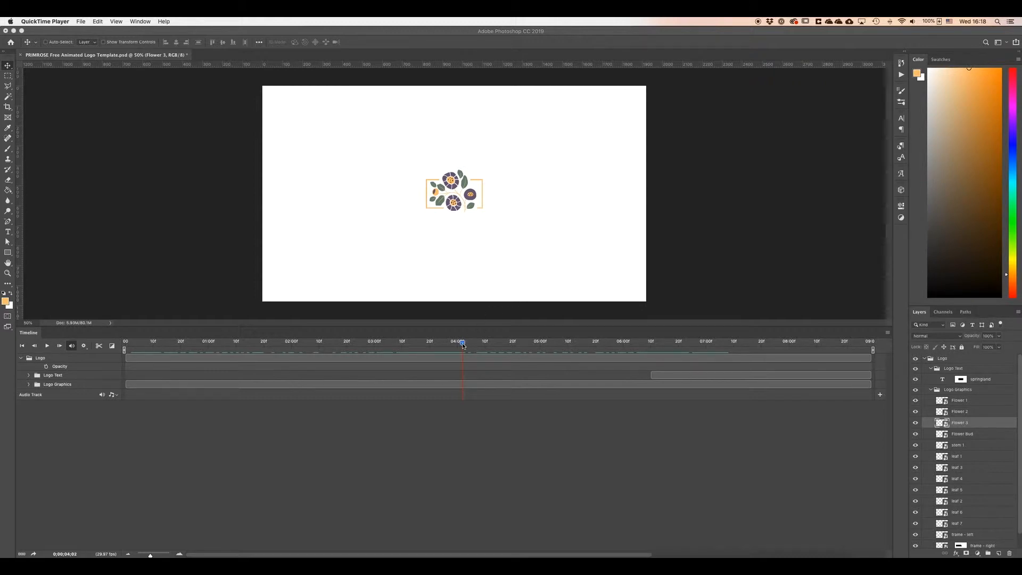
Scrub the PRIMROSE template's timeline to preview the recoloured animated logo.
{"action": "left_click_drag", "start_coordinate": [463, 345], "coordinate": [750, 351]}
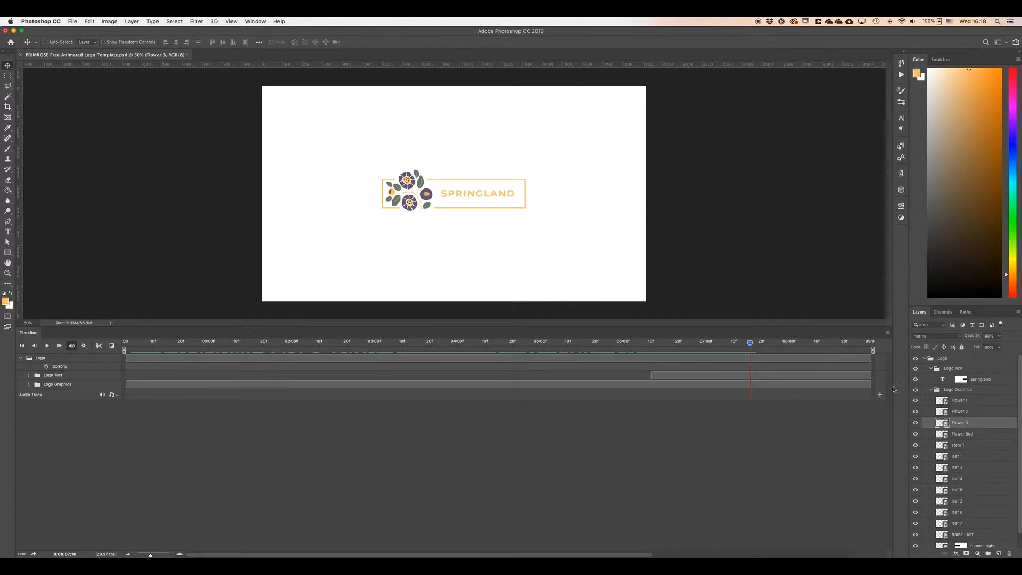
Replace the logo text SPRINGLAND with PRIMROSE and commit the edit.
{"action": "left_click", "coordinate": [983, 381]}
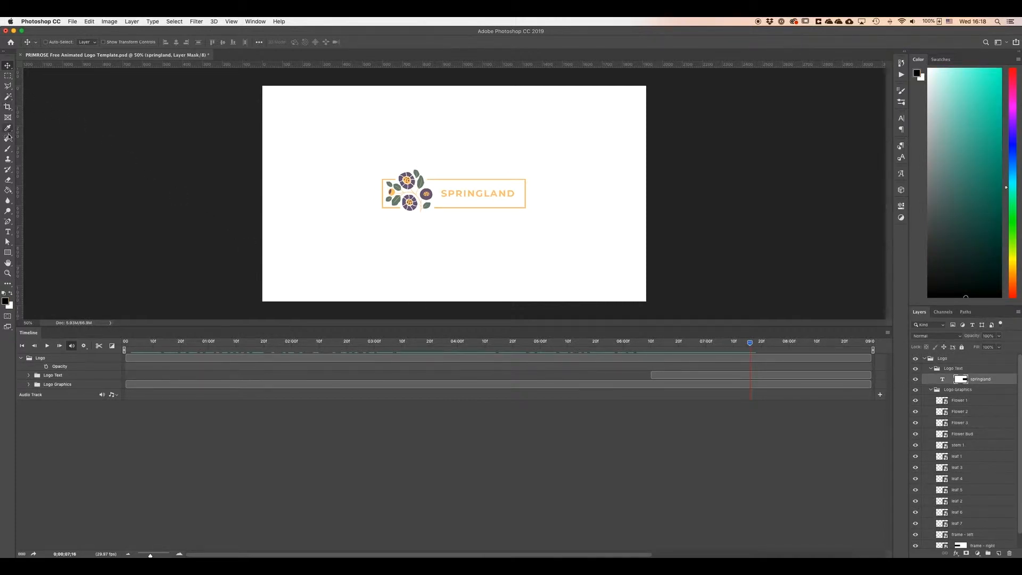
{"action": "left_click", "coordinate": [8, 232]}
{"action": "left_click", "coordinate": [499, 195]}
{"action": "key", "text": "super+a"}
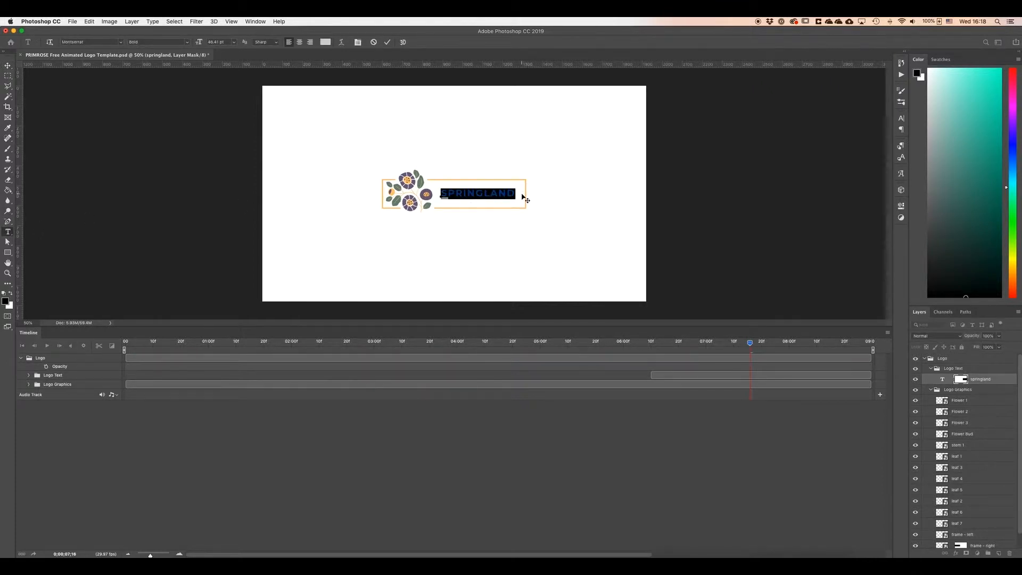
{"action": "type", "text": "PRIMROSE"}
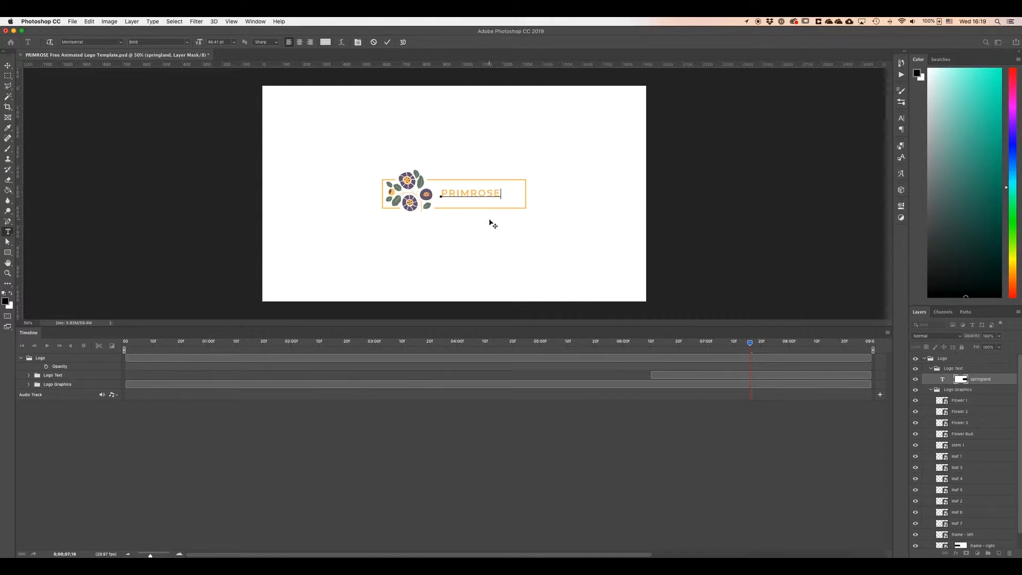
{"action": "key", "text": "super+Return"}
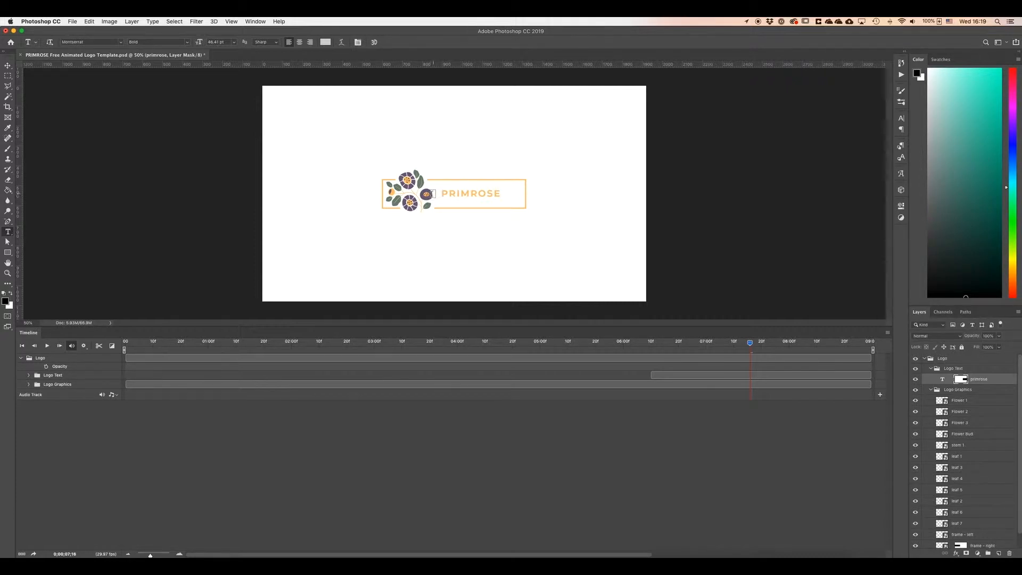
Open the Character panel, select the logo text and turn off All Caps.
{"action": "left_click", "coordinate": [9, 66]}
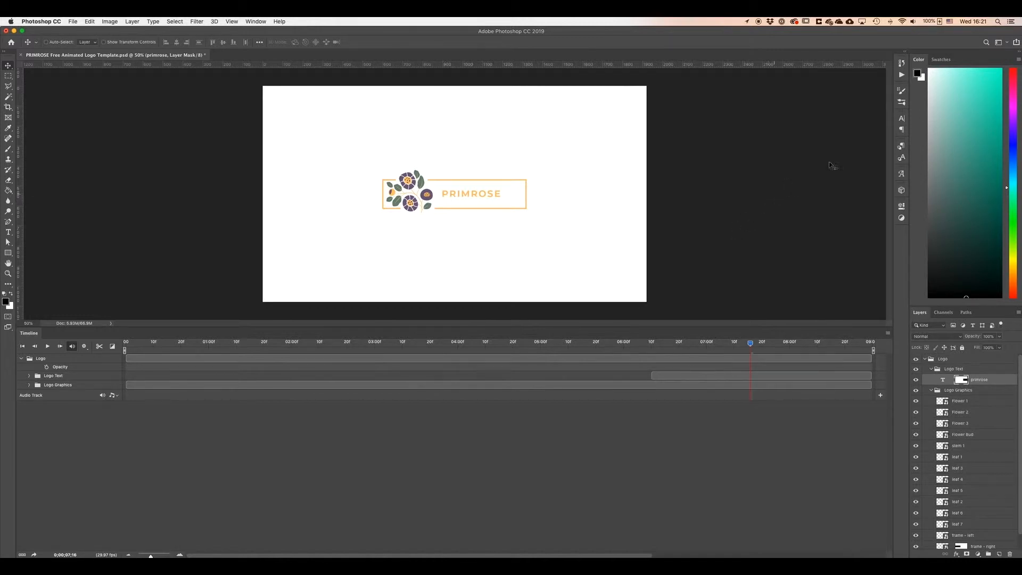
{"action": "left_click", "coordinate": [901, 118]}
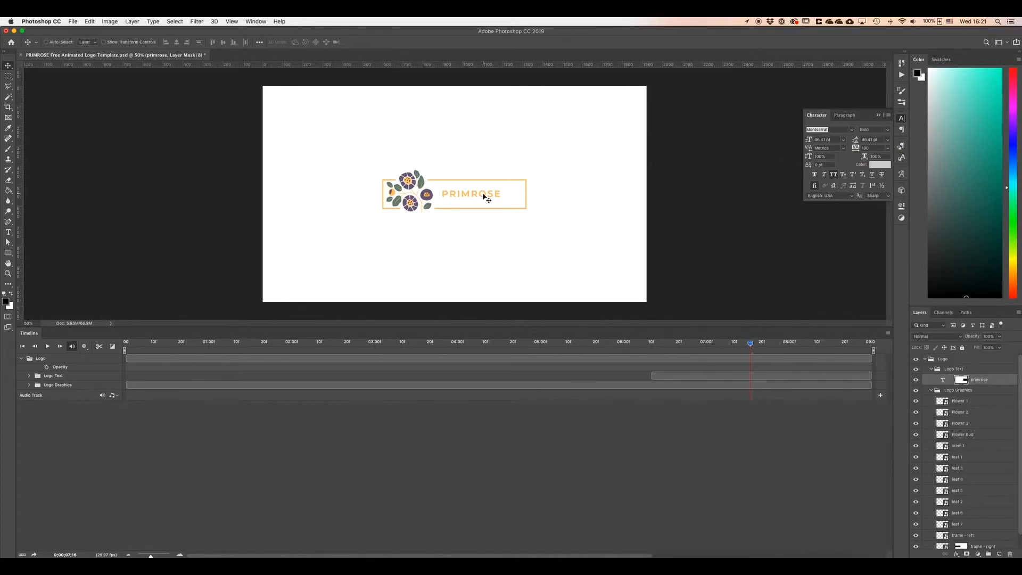
{"action": "key", "text": "t"}
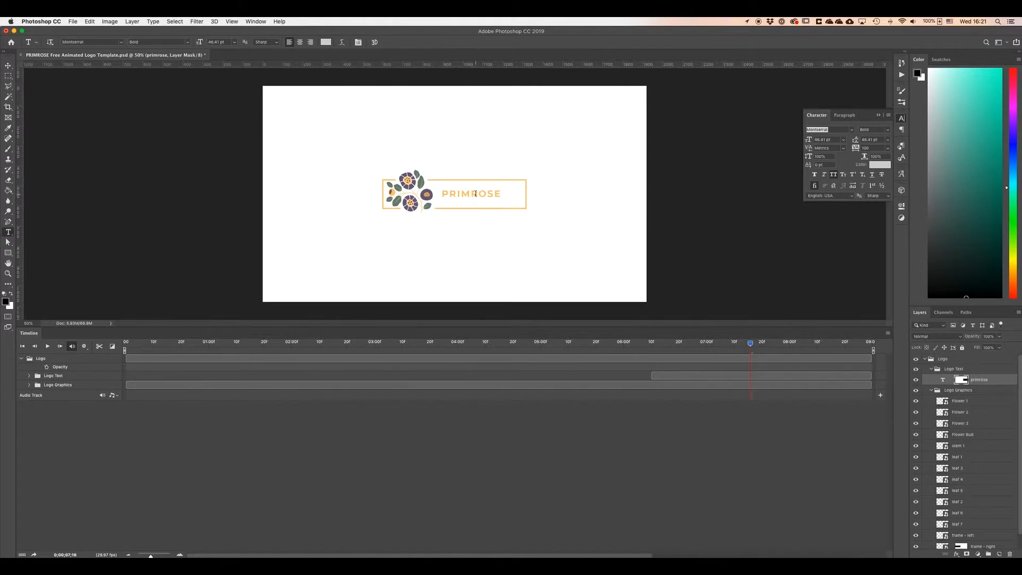
{"action": "left_click_drag", "start_coordinate": [442, 193], "coordinate": [518, 196]}
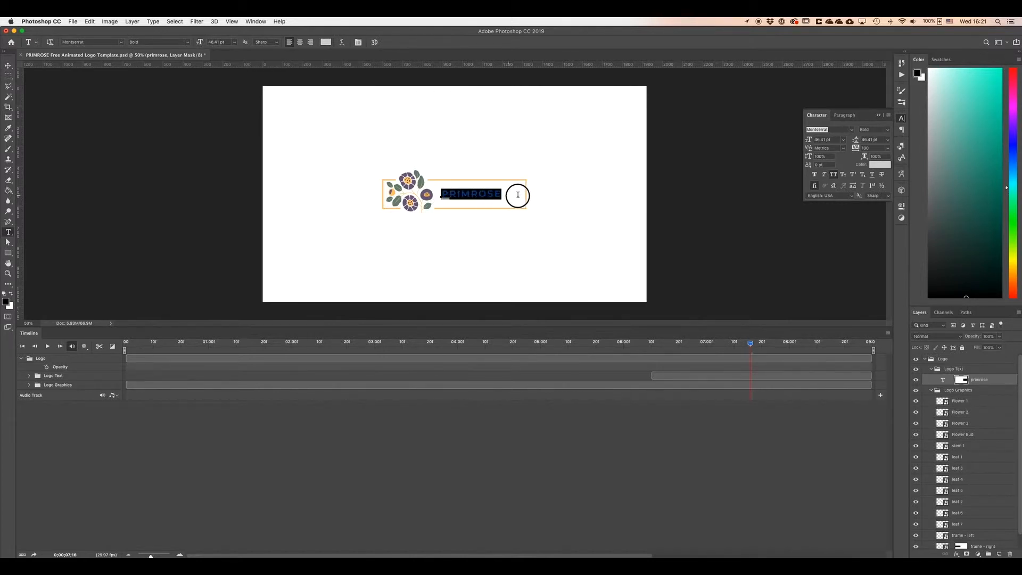
{"action": "left_click", "coordinate": [834, 176]}
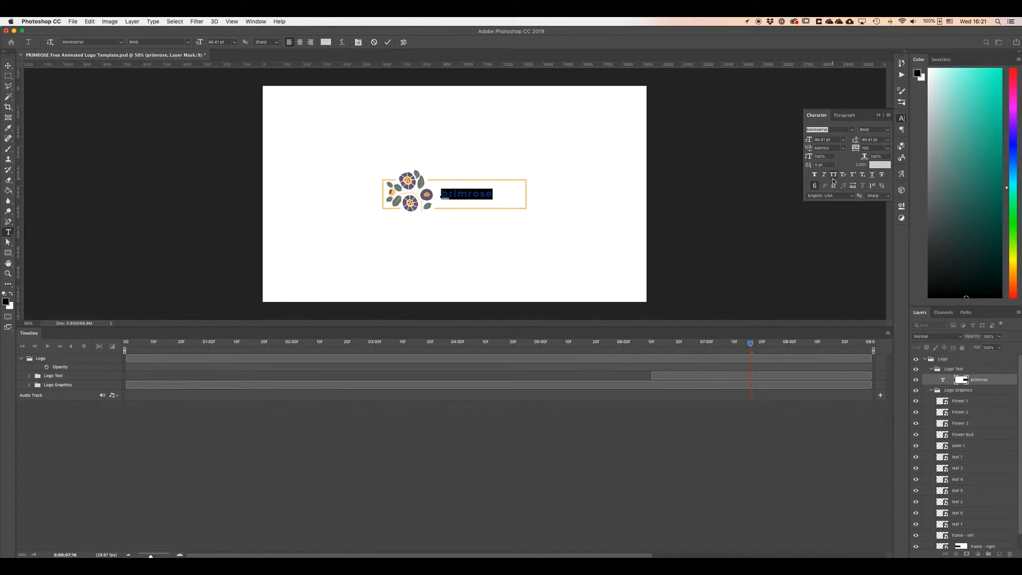
Set the text's tracking to 200 and its font size to 60 pt, then commit the edit.
{"action": "left_click", "coordinate": [887, 148]}
{"action": "left_click", "coordinate": [874, 242]}
{"action": "left_click", "coordinate": [844, 140]}
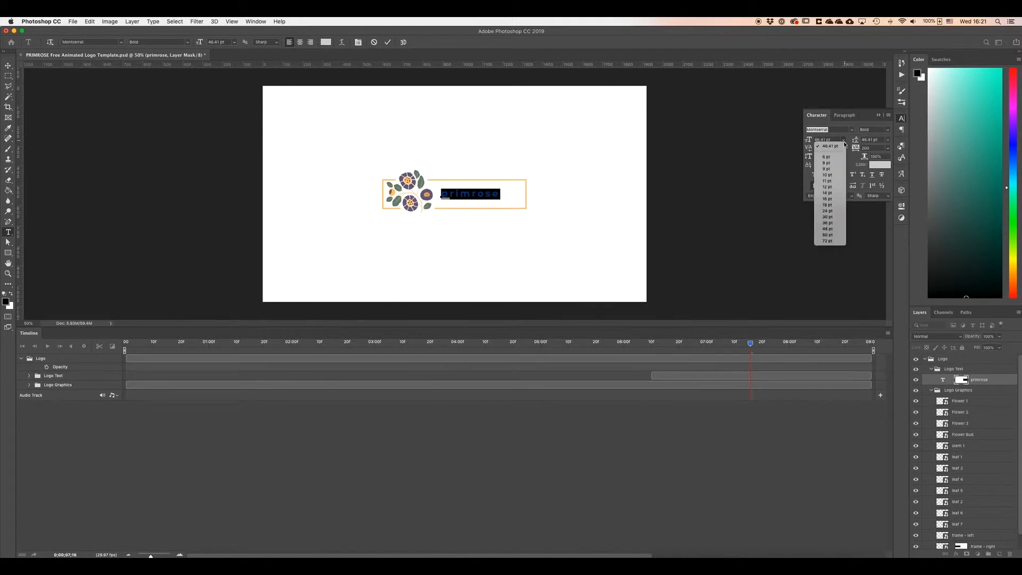
{"action": "left_click", "coordinate": [839, 231]}
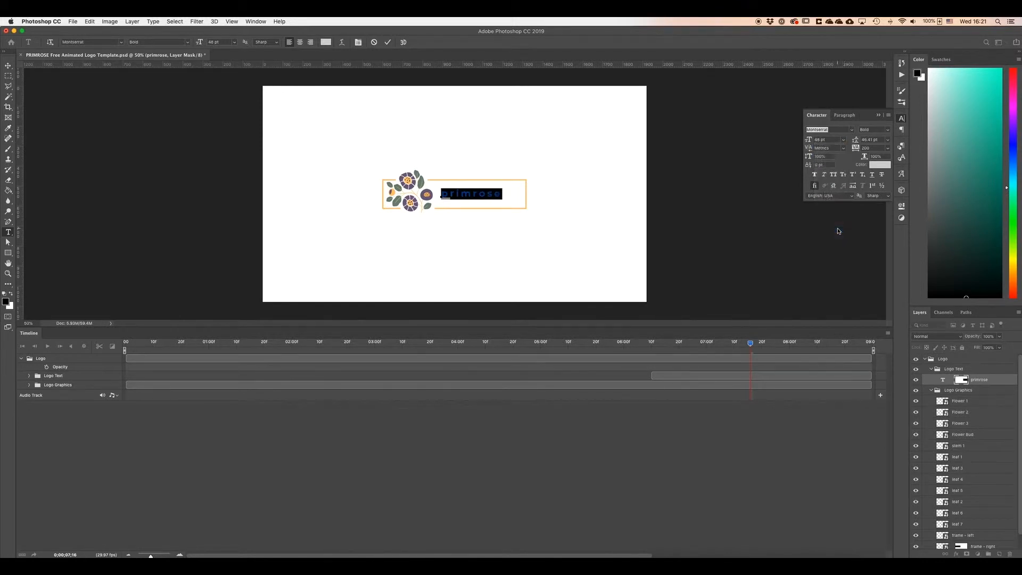
{"action": "left_click", "coordinate": [843, 139]}
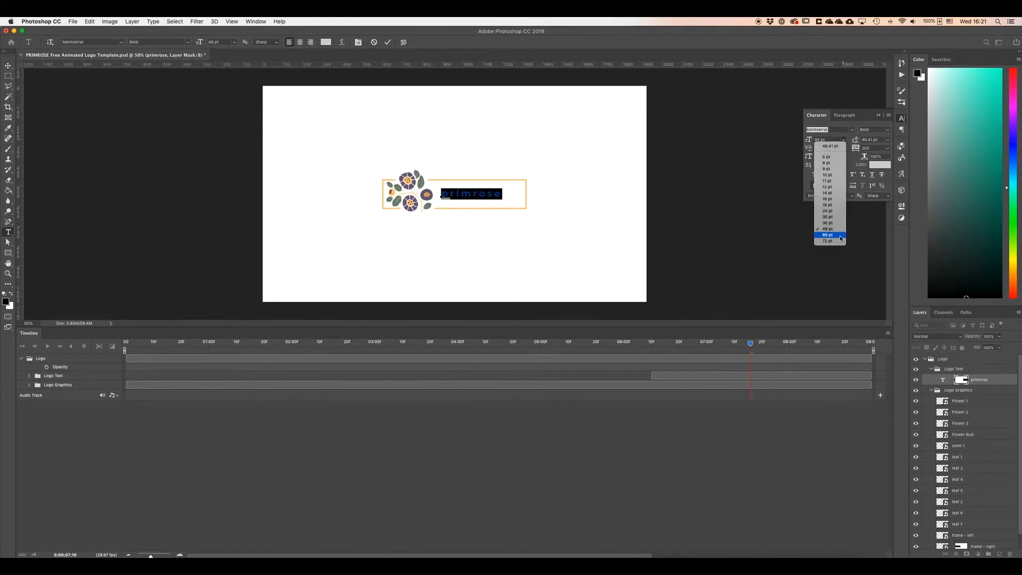
{"action": "left_click", "coordinate": [824, 241]}
{"action": "left_click", "coordinate": [509, 199]}
{"action": "left_click", "coordinate": [388, 43]}
{"action": "key", "text": "v"}
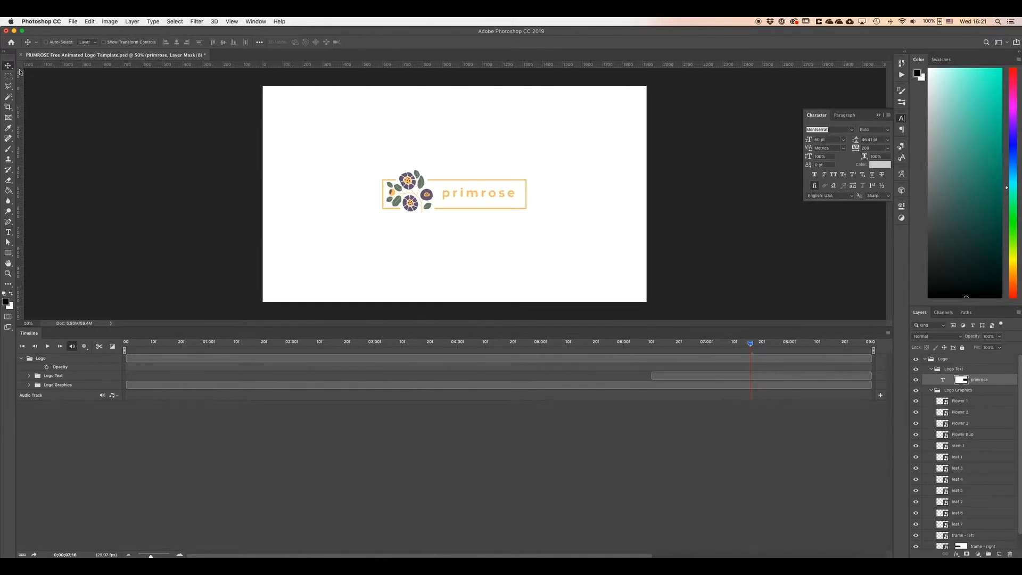
Nudge the primrose text slightly right and scrub the timeline from the start to preview the frame animation.
{"action": "left_click_drag", "start_coordinate": [486, 198], "coordinate": [492, 196]}
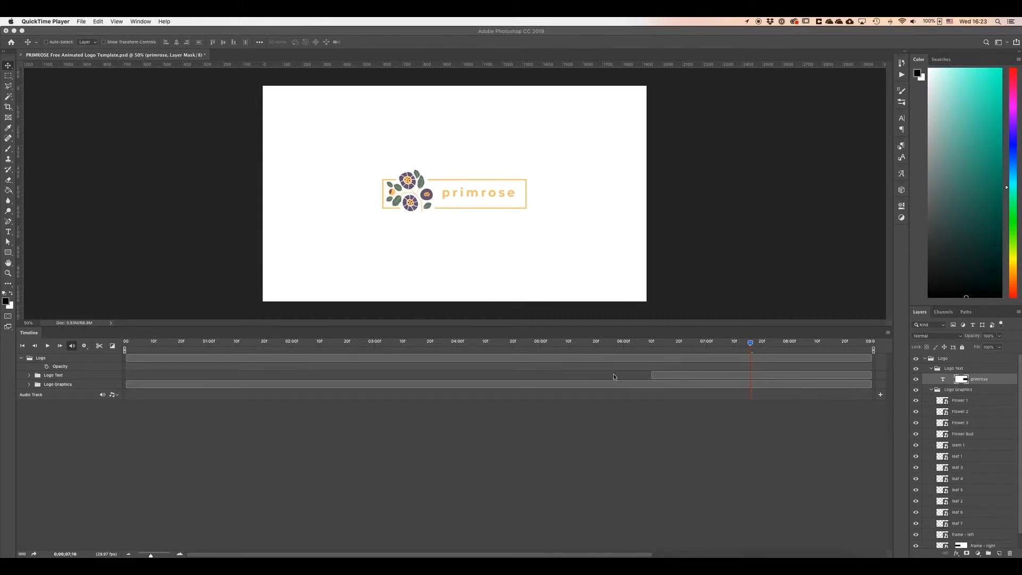
{"action": "left_click", "coordinate": [751, 345]}
{"action": "left_click_drag", "start_coordinate": [751, 346], "coordinate": [160, 344]}
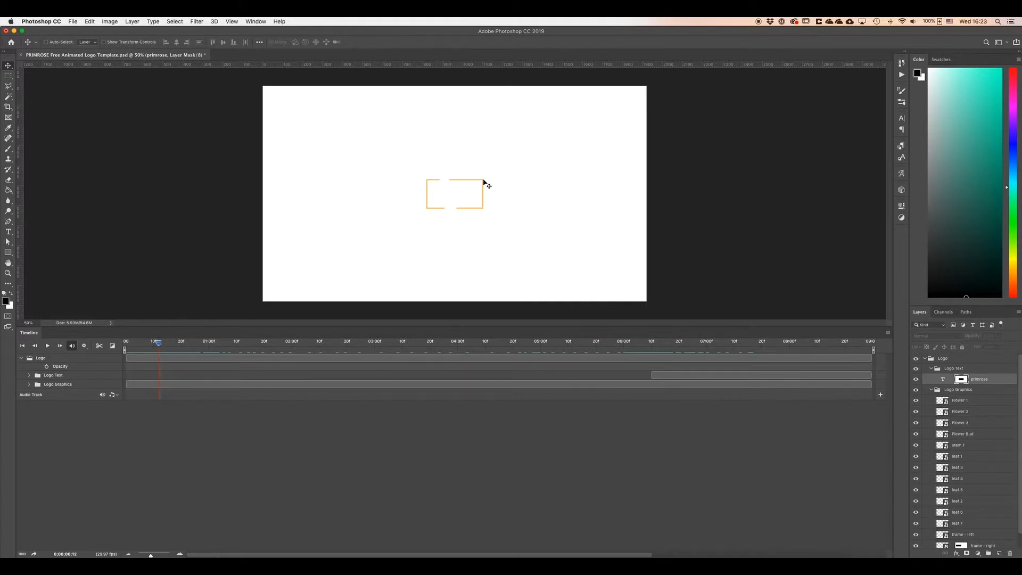
{"action": "left_click_drag", "start_coordinate": [158, 343], "coordinate": [126, 346]}
{"action": "left_click_drag", "start_coordinate": [126, 345], "coordinate": [225, 350]}
Select the frame - right layer's mask and scrub the first second of the timeline to inspect it.
{"action": "scroll", "coordinate": [975, 450], "scroll_direction": "down", "scroll_amount": 2}
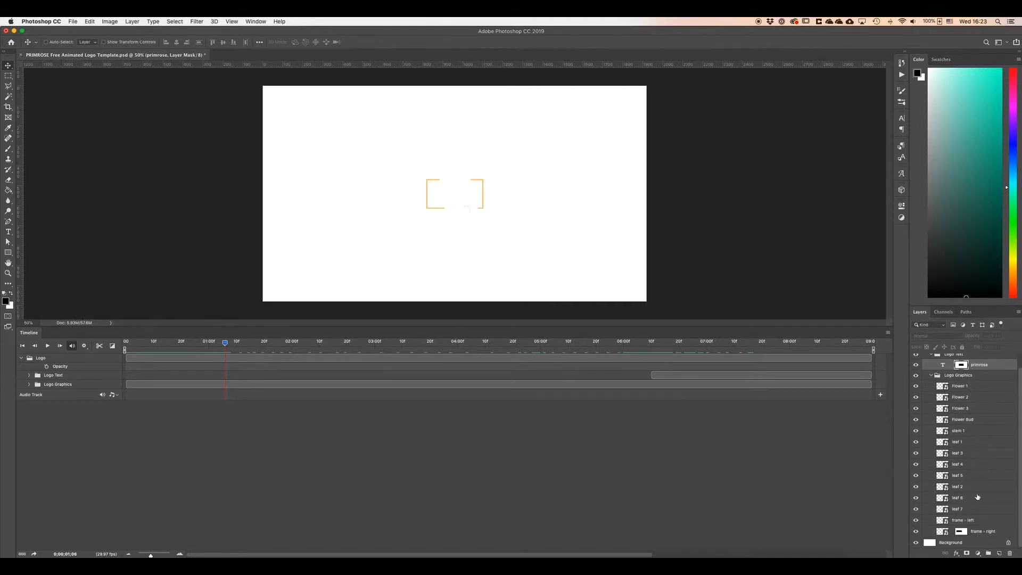
{"action": "left_click", "coordinate": [980, 522]}
{"action": "left_click", "coordinate": [999, 533]}
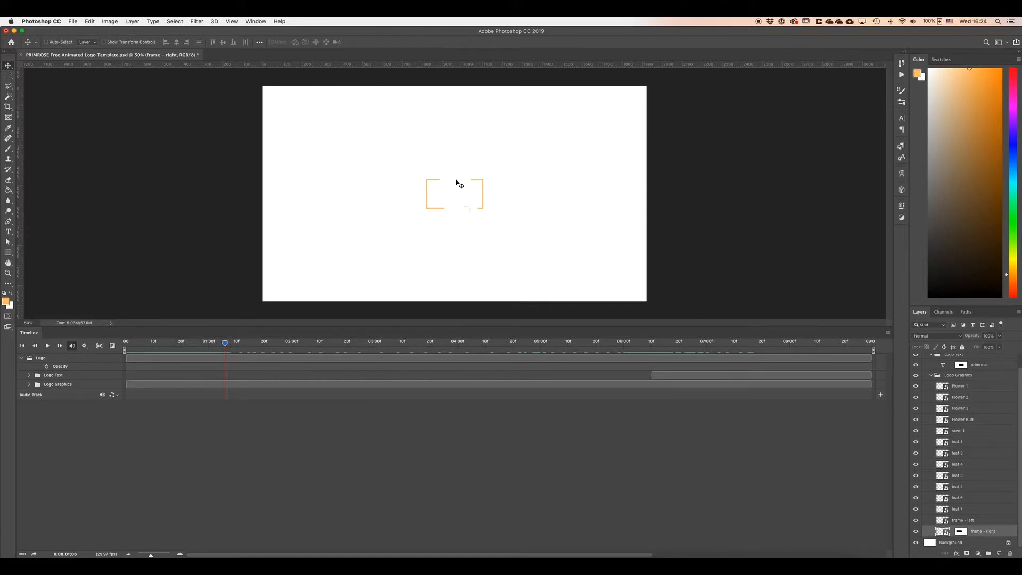
{"action": "left_click", "coordinate": [961, 531], "text": "super"}
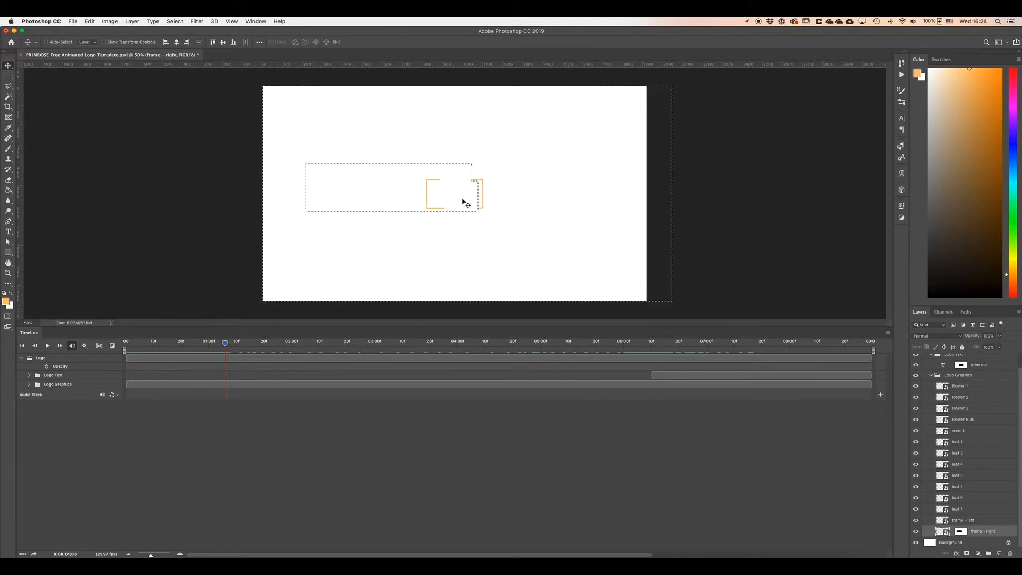
{"action": "left_click_drag", "start_coordinate": [224, 343], "coordinate": [156, 343]}
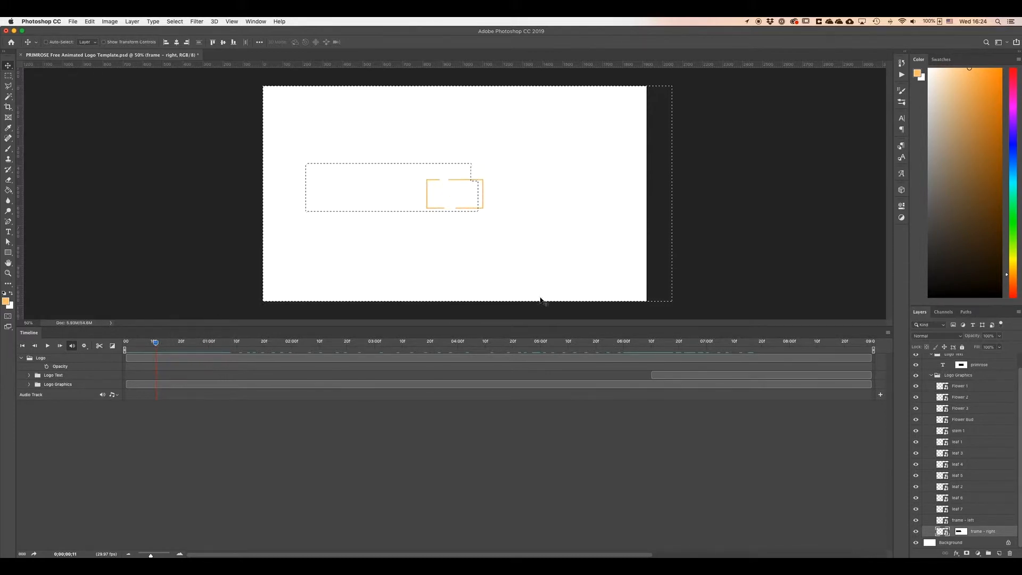
{"action": "left_click", "coordinate": [960, 531]}
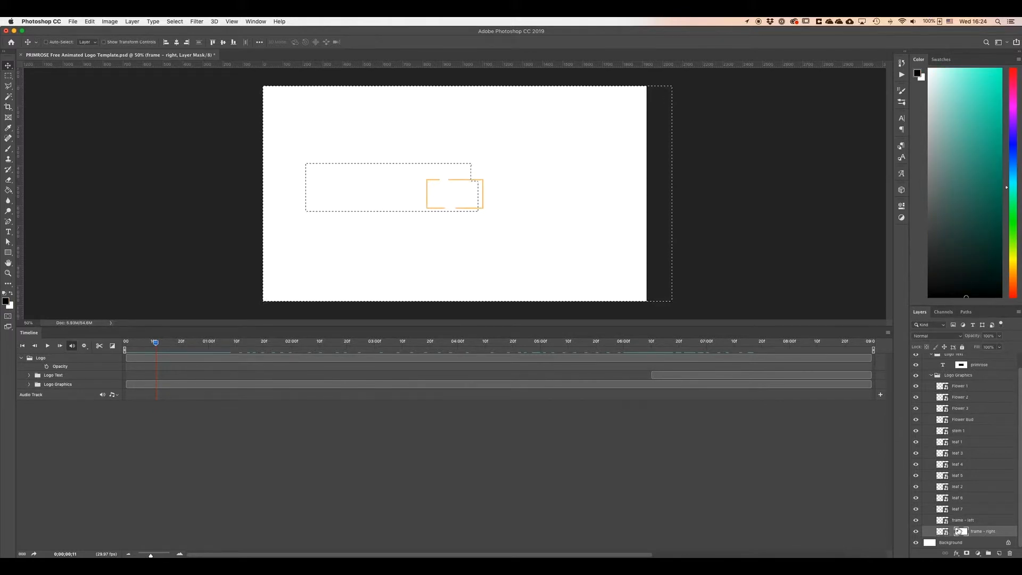
Move the frame - right layer mask slightly right at about frame 21.
{"action": "left_click", "coordinate": [963, 522]}
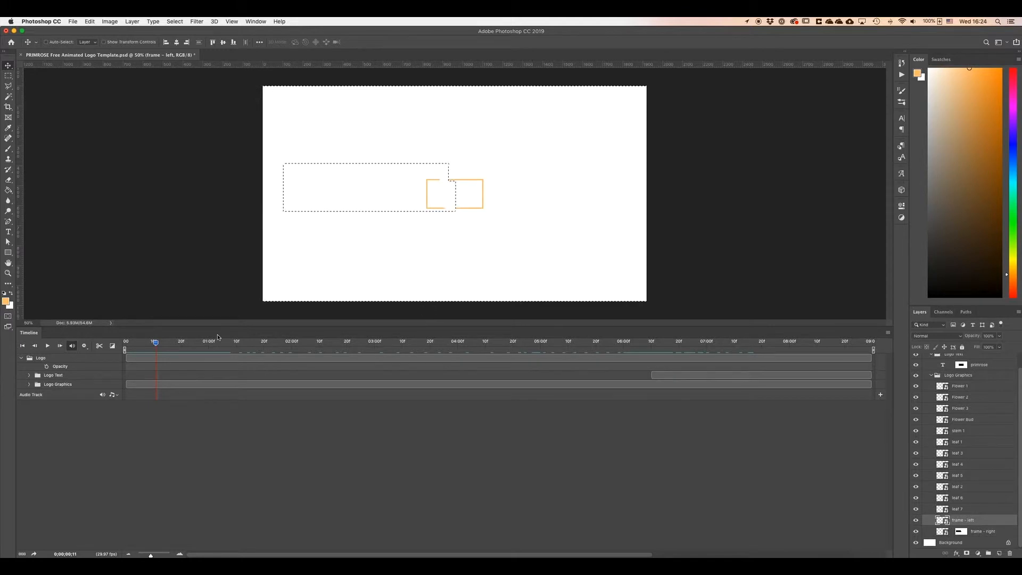
{"action": "left_click_drag", "start_coordinate": [155, 346], "coordinate": [161, 346]}
{"action": "left_click_drag", "start_coordinate": [171, 345], "coordinate": [183, 343]}
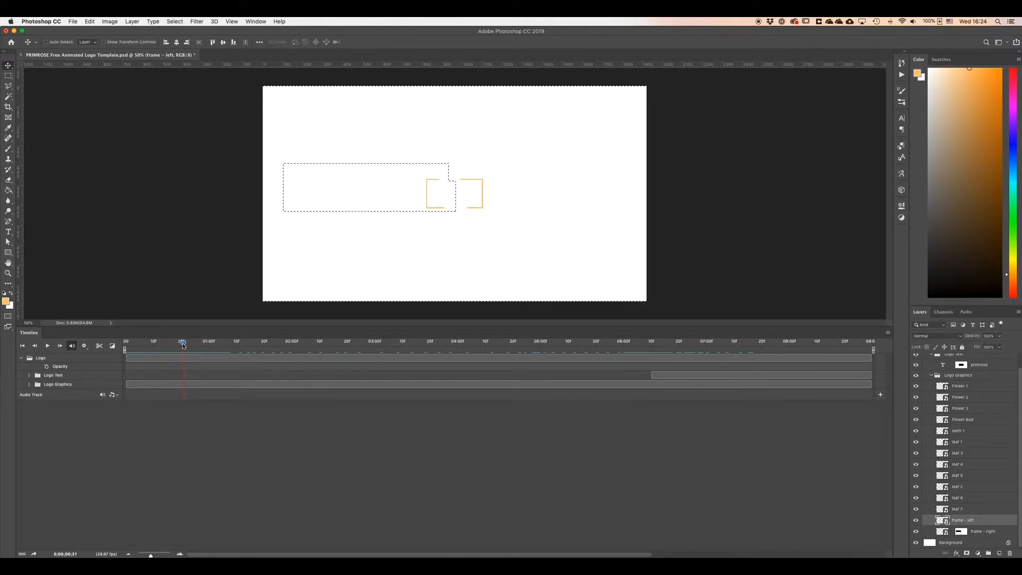
{"action": "left_click", "coordinate": [961, 531]}
{"action": "left_click_drag", "start_coordinate": [383, 159], "coordinate": [394, 159]}
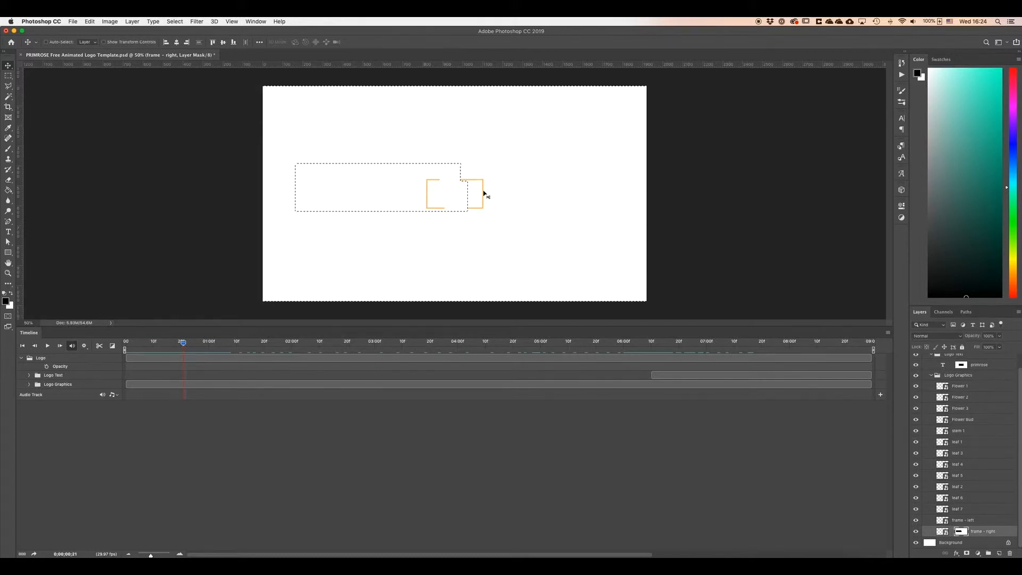
Expand the Logo Graphics group and the frame - right track in the timeline to show its keyframes.
{"action": "left_click", "coordinate": [8, 75]}
{"action": "left_click", "coordinate": [72, 90]}
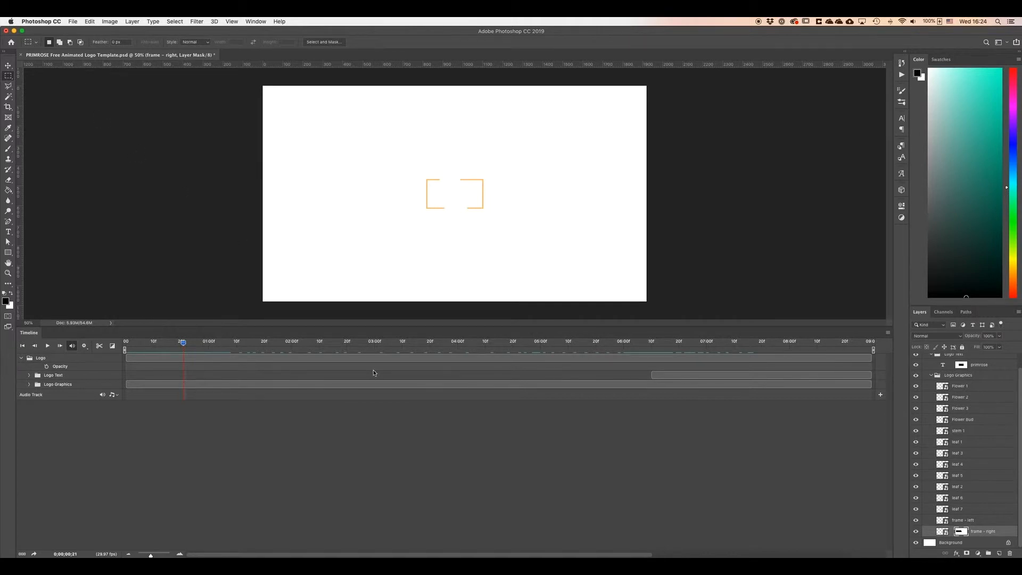
{"action": "left_click", "coordinate": [29, 384]}
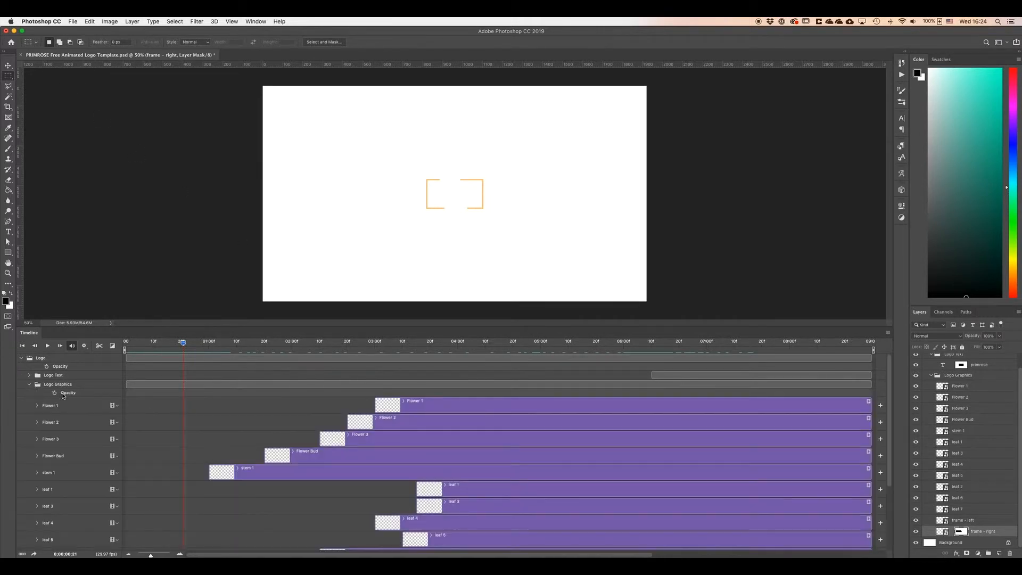
{"action": "scroll", "coordinate": [357, 454], "scroll_direction": "down", "scroll_amount": 5}
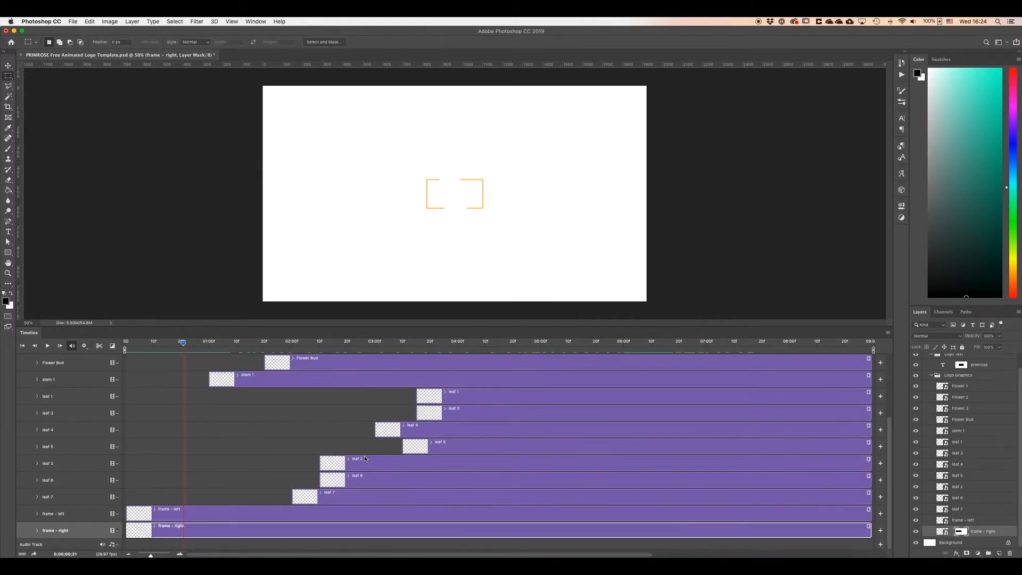
{"action": "left_click", "coordinate": [37, 531]}
{"action": "scroll", "coordinate": [199, 464], "scroll_direction": "down", "scroll_amount": 3}
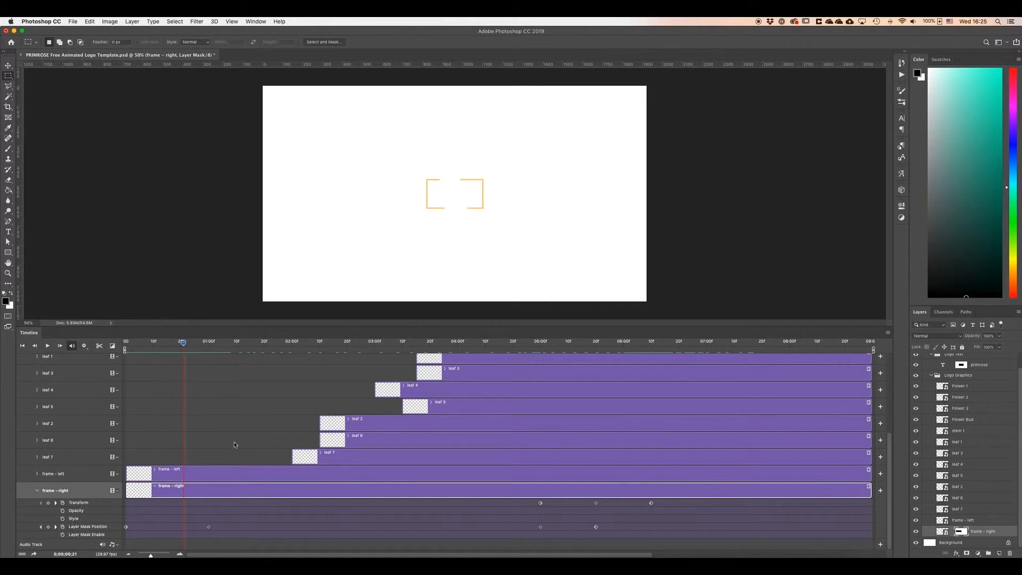
Scrub the first second of the timeline to examine the frame - right mask position keyframes.
{"action": "left_click_drag", "start_coordinate": [183, 345], "coordinate": [124, 345]}
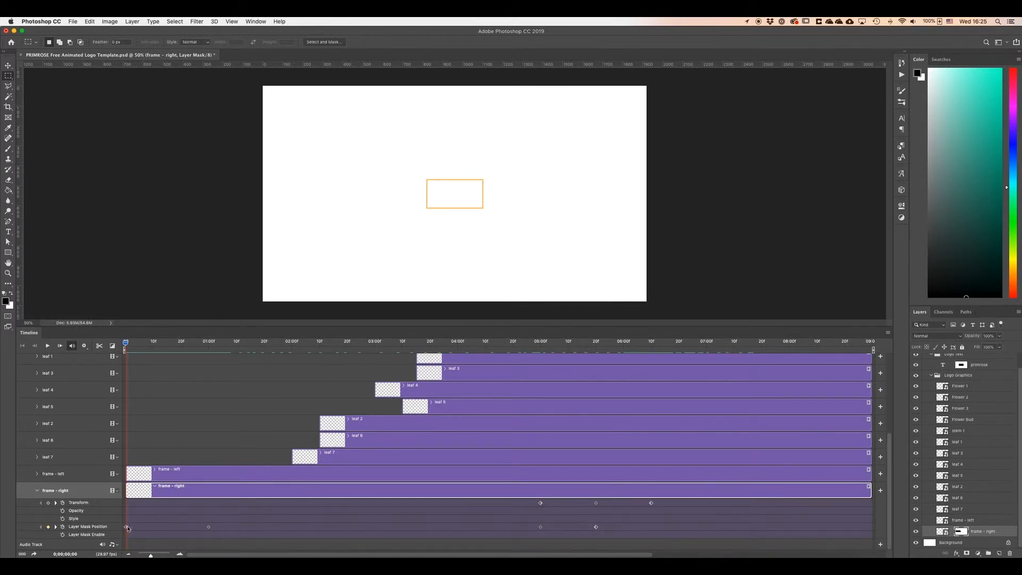
{"action": "left_click", "coordinate": [962, 532], "text": "super"}
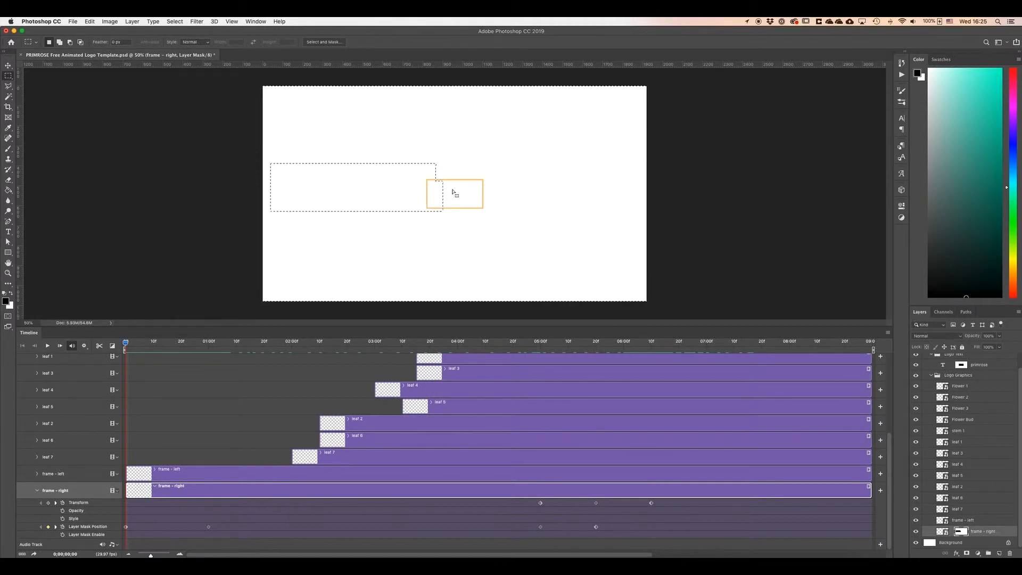
{"action": "left_click_drag", "start_coordinate": [127, 346], "coordinate": [209, 349]}
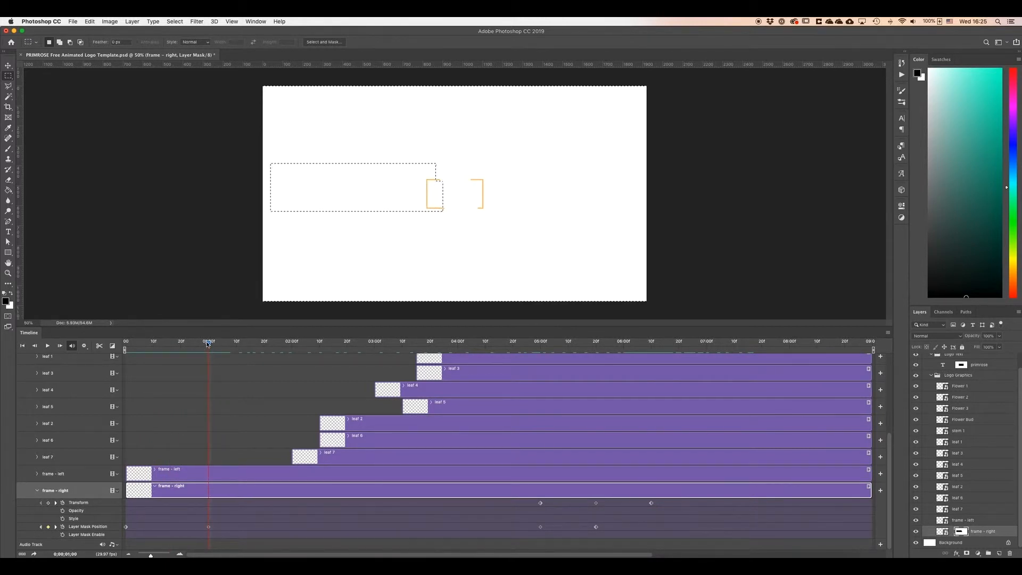
{"action": "left_click", "coordinate": [963, 531], "text": "super"}
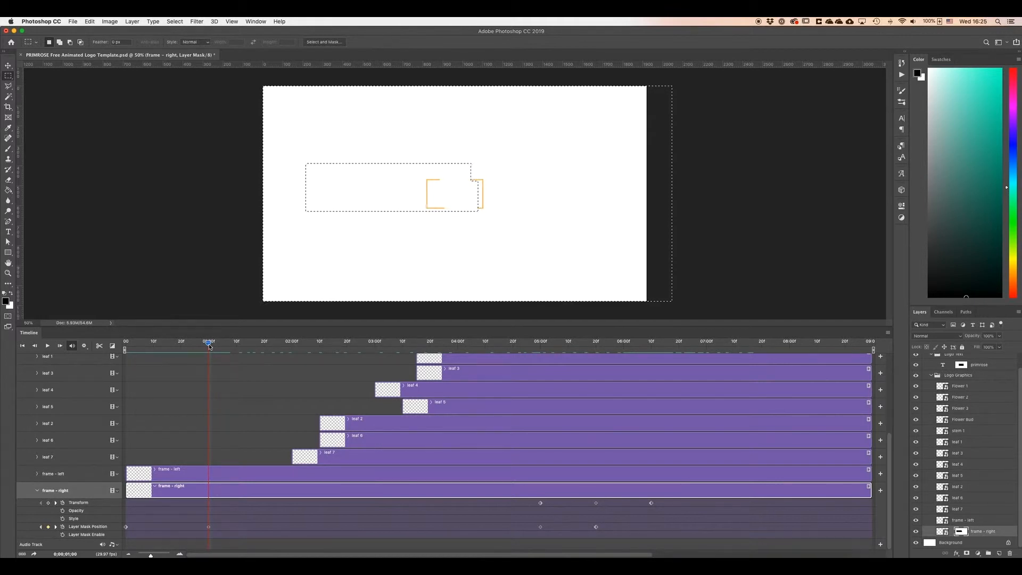
{"action": "mouse_move", "coordinate": [208, 343]}
{"action": "left_mouse_down"}
{"action": "mouse_move", "coordinate": [142, 356]}
{"action": "mouse_move", "coordinate": [208, 353]}
{"action": "mouse_move", "coordinate": [115, 362]}
{"action": "mouse_move", "coordinate": [209, 358]}
{"action": "left_mouse_up"}
{"action": "left_click", "coordinate": [517, 208]}
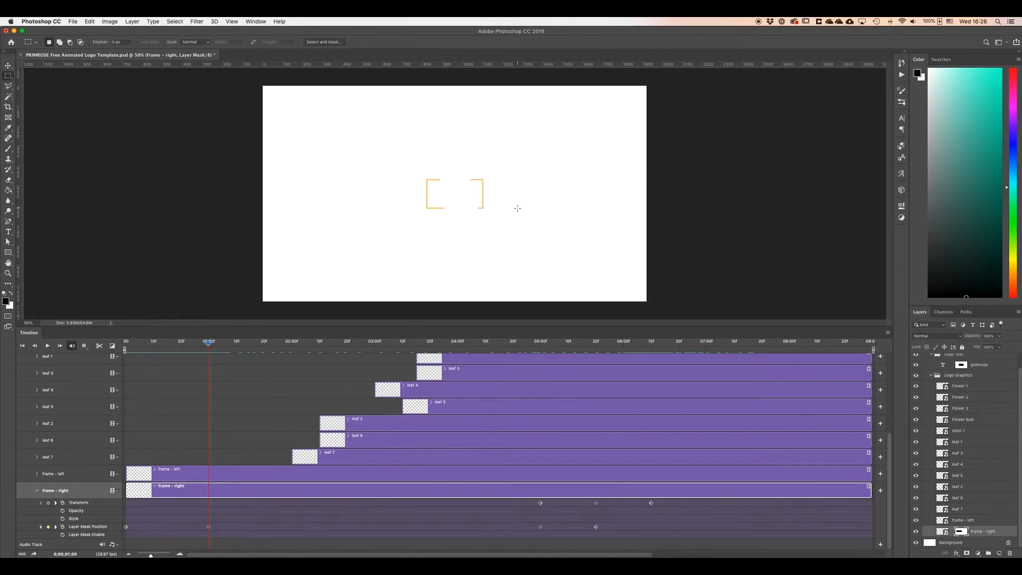
{"action": "mouse_move", "coordinate": [210, 346]}
{"action": "left_mouse_down"}
{"action": "mouse_move", "coordinate": [322, 347]}
{"action": "mouse_move", "coordinate": [208, 353]}
{"action": "left_mouse_up"}
Select the stem 1 track and expand its keyframe properties in the timeline.
{"action": "scroll", "coordinate": [277, 401], "scroll_direction": "up", "scroll_amount": 5}
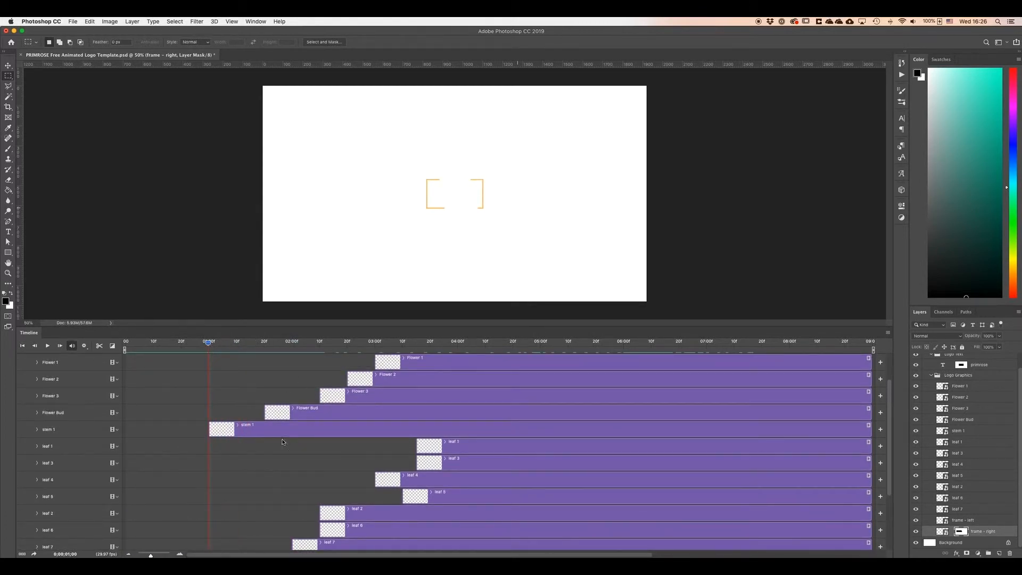
{"action": "left_click", "coordinate": [244, 429]}
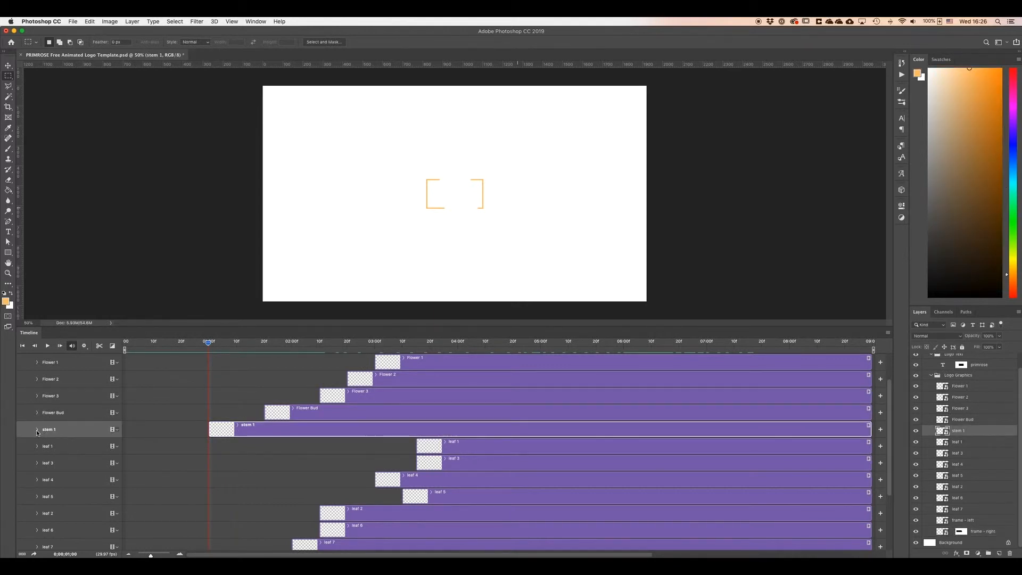
{"action": "left_click", "coordinate": [36, 430]}
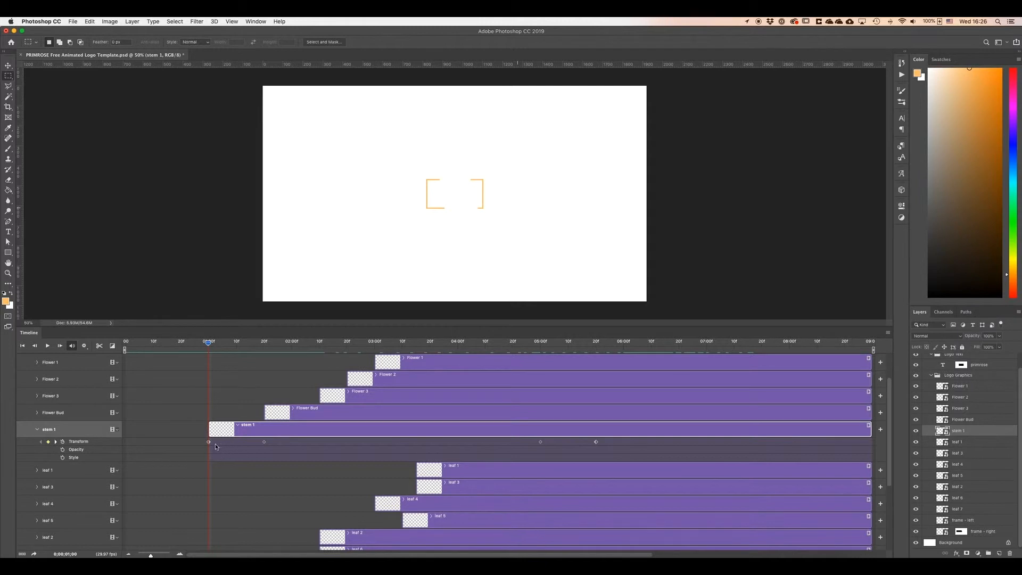
Try to free-transform the stem 1 layer at the 1-second mark, zooming in on its bounding box.
{"action": "left_click_drag", "start_coordinate": [208, 342], "coordinate": [183, 342]}
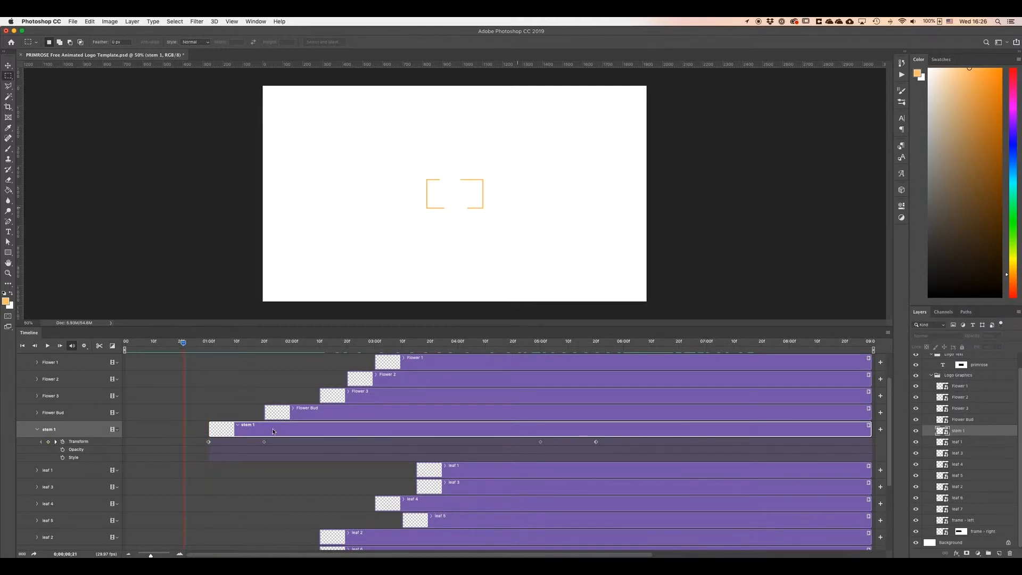
{"action": "left_click_drag", "start_coordinate": [184, 349], "coordinate": [208, 347]}
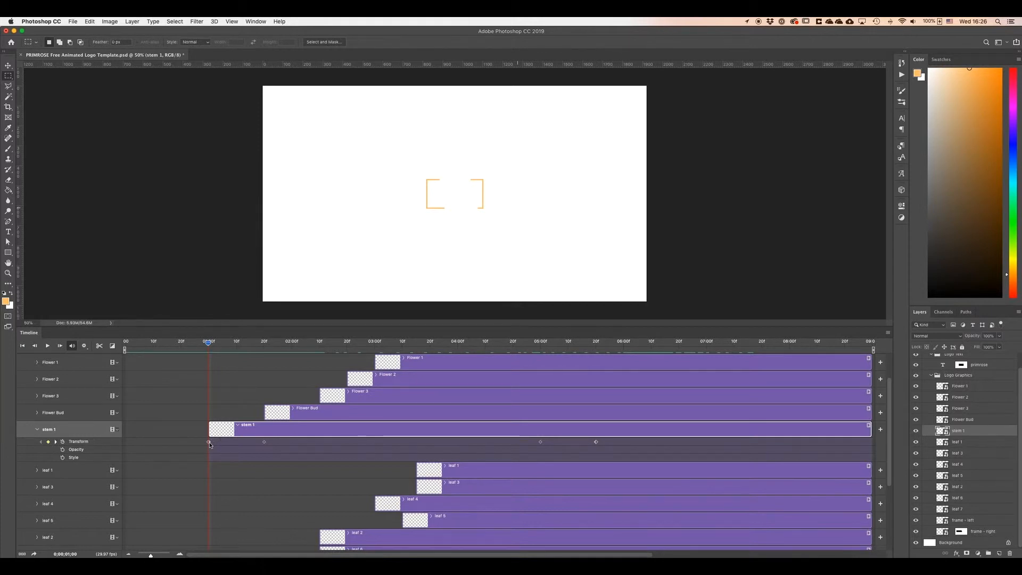
{"action": "key", "text": "super+t"}
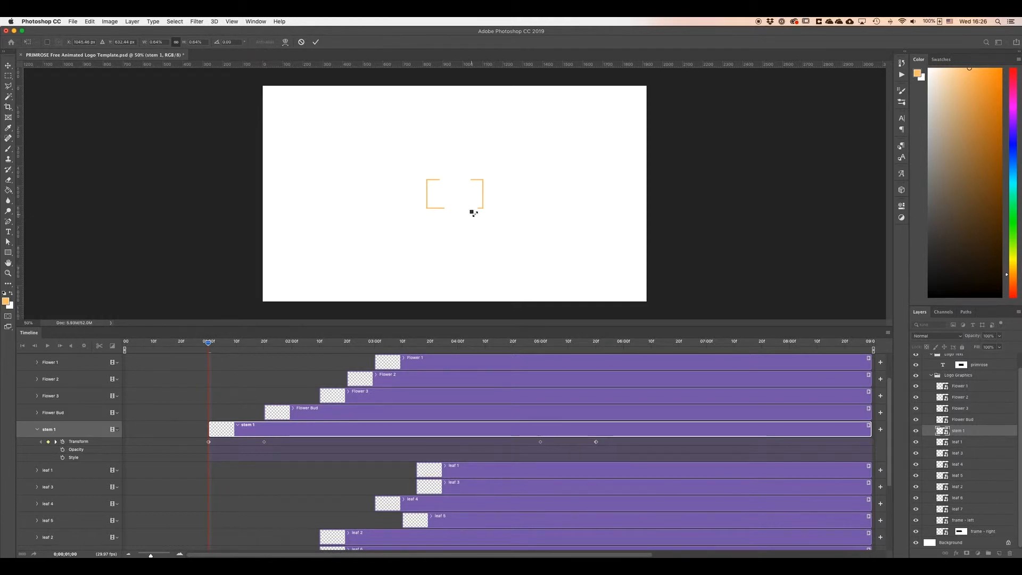
{"action": "key", "text": "super+equal"}
{"action": "left_click_drag", "start_coordinate": [488, 211], "coordinate": [449, 210]}
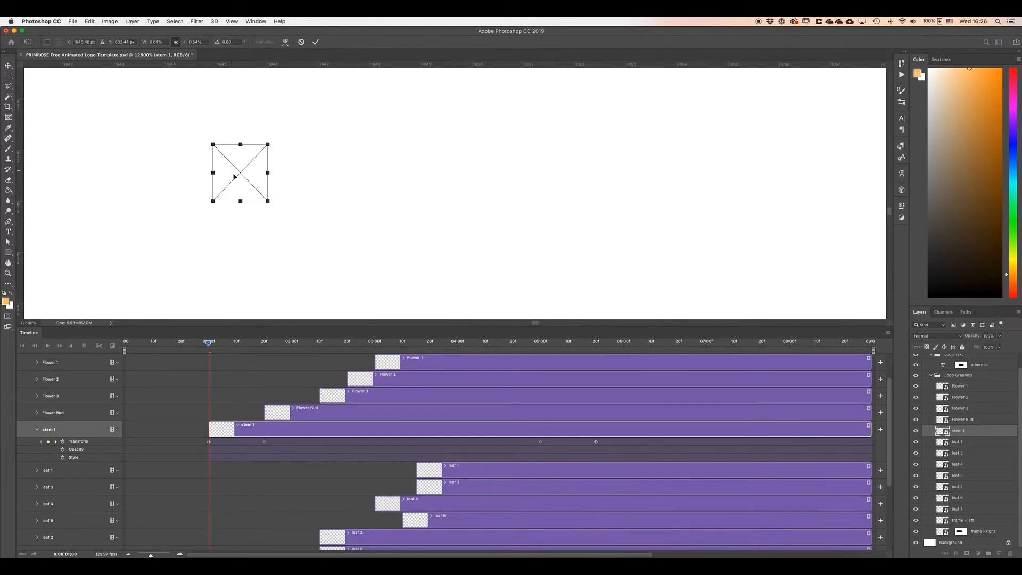
{"action": "left_click_drag", "start_coordinate": [245, 182], "coordinate": [253, 187]}
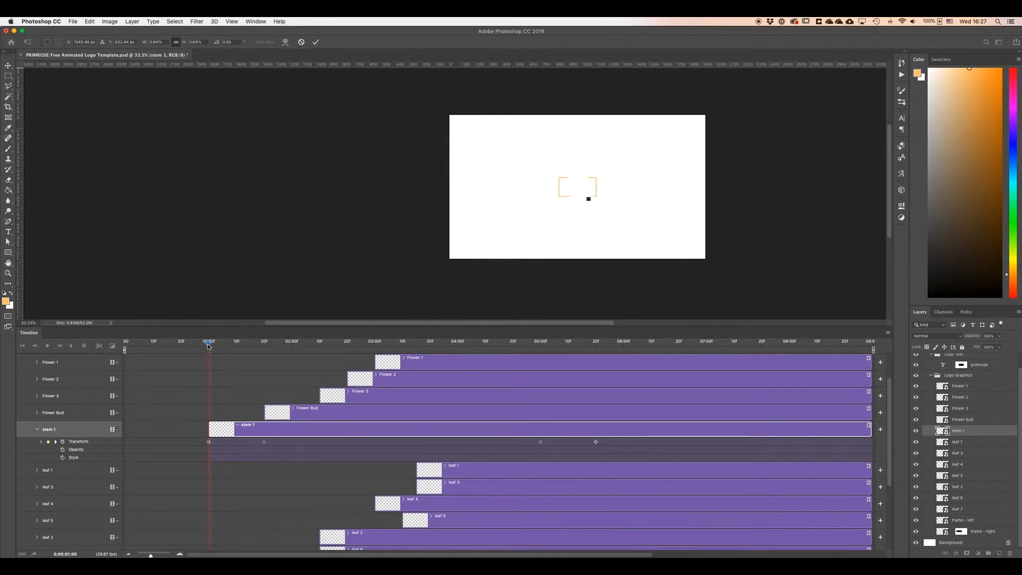
{"action": "left_click", "coordinate": [316, 42]}
Try scaling the stem 1 layer to 55% width at the 1-second mark and commit the transform.
{"action": "left_click_drag", "start_coordinate": [209, 346], "coordinate": [264, 348]}
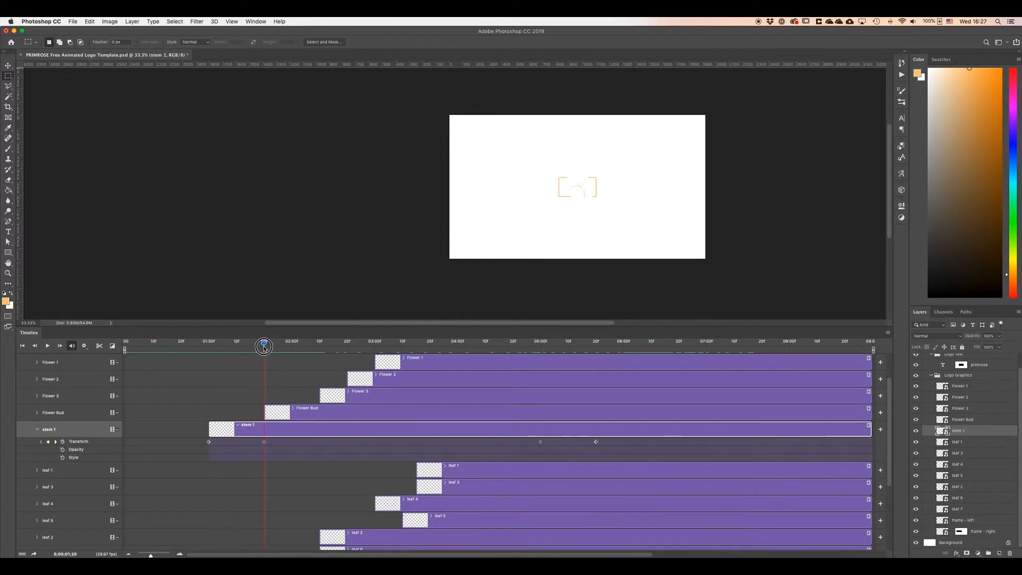
{"action": "key", "text": "super+t"}
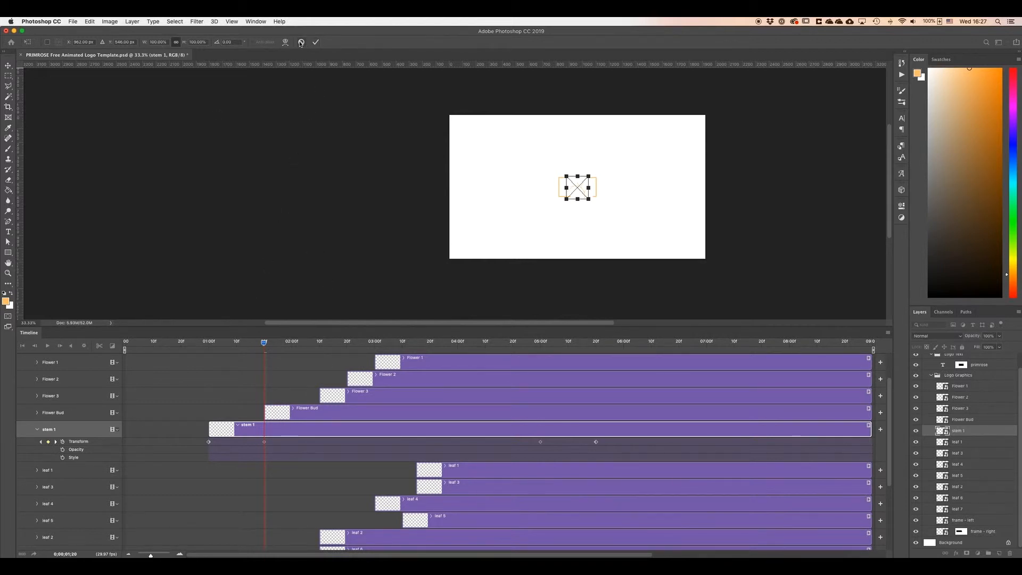
{"action": "key", "text": "Return"}
{"action": "left_click_drag", "start_coordinate": [268, 344], "coordinate": [208, 344]}
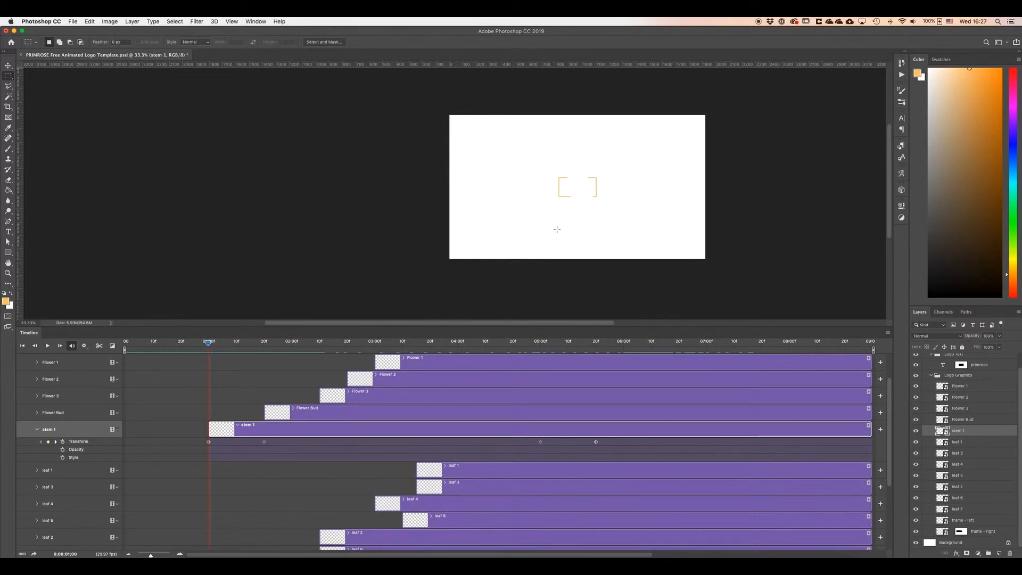
{"action": "key", "text": "ctrl+t"}
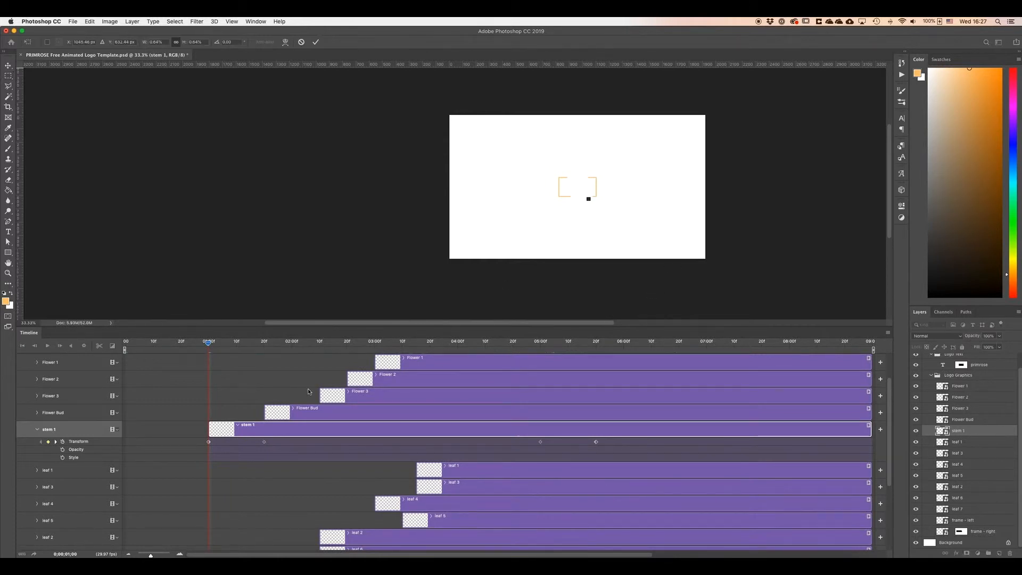
{"action": "left_click", "coordinate": [588, 202], "text": "super"}
{"action": "left_click", "coordinate": [589, 203], "text": "super"}
{"action": "left_click", "coordinate": [441, 220], "text": "super"}
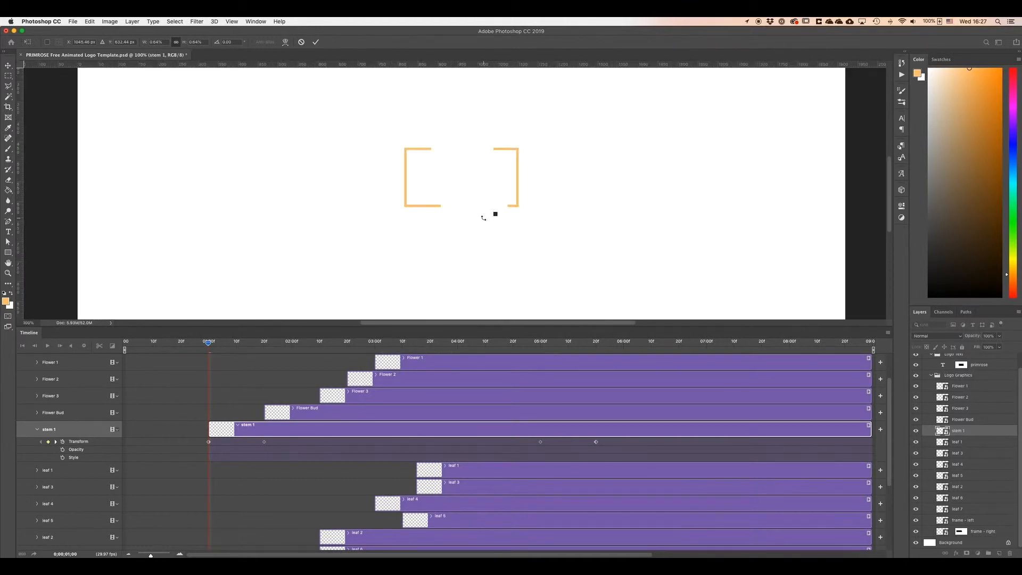
{"action": "left_click", "coordinate": [161, 45]}
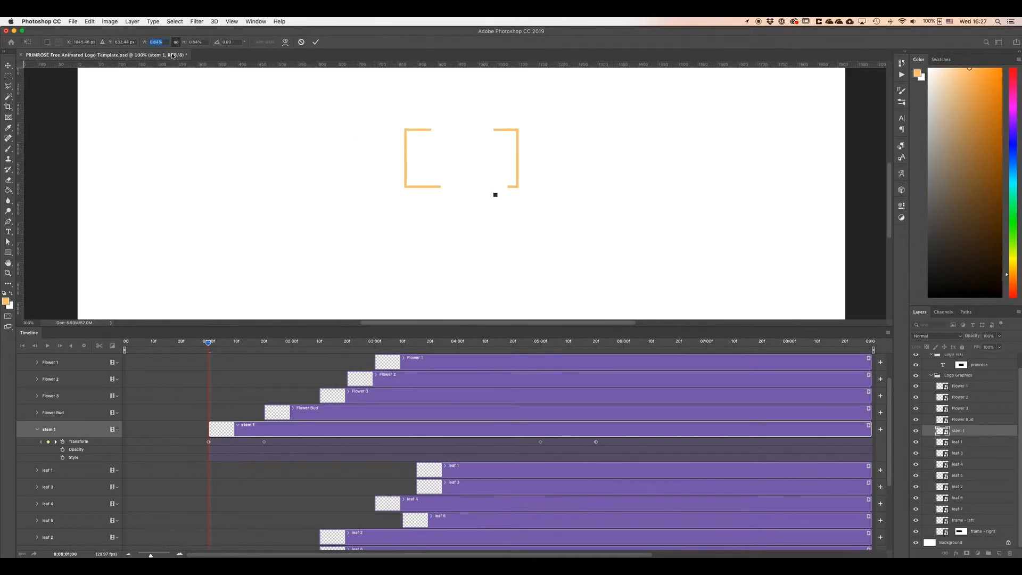
{"action": "type", "text": "55"}
{"action": "left_click", "coordinate": [314, 43]}
Try moving the stem 1 layer down and right on the canvas, scrubbing to 1:20 to preview.
{"action": "key", "text": "v"}
{"action": "left_click_drag", "start_coordinate": [498, 206], "coordinate": [636, 273]}
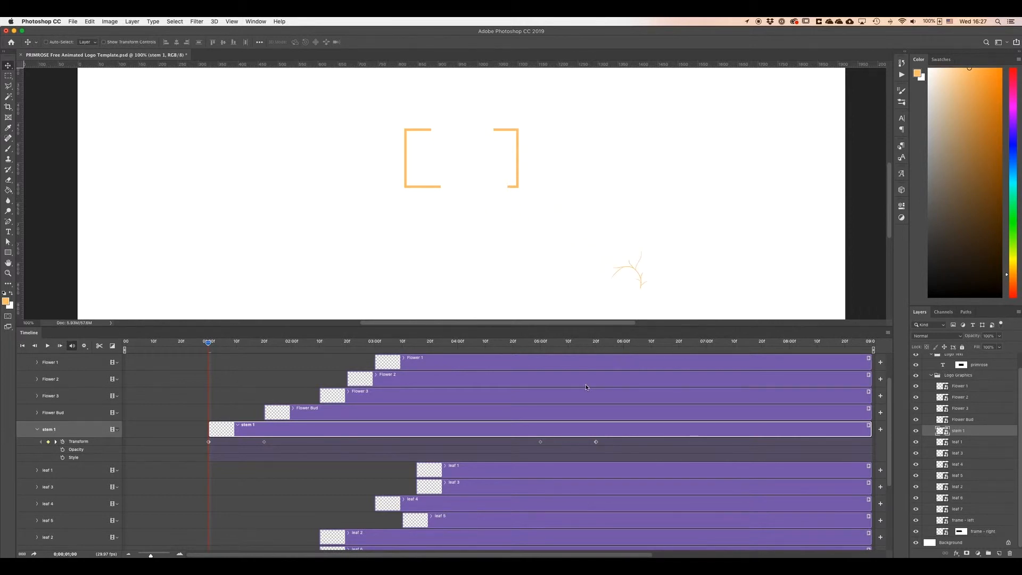
{"action": "mouse_move", "coordinate": [208, 346]}
{"action": "left_mouse_down"}
{"action": "mouse_move", "coordinate": [182, 346]}
{"action": "mouse_move", "coordinate": [215, 349]}
{"action": "mouse_move", "coordinate": [198, 348]}
{"action": "left_mouse_up"}
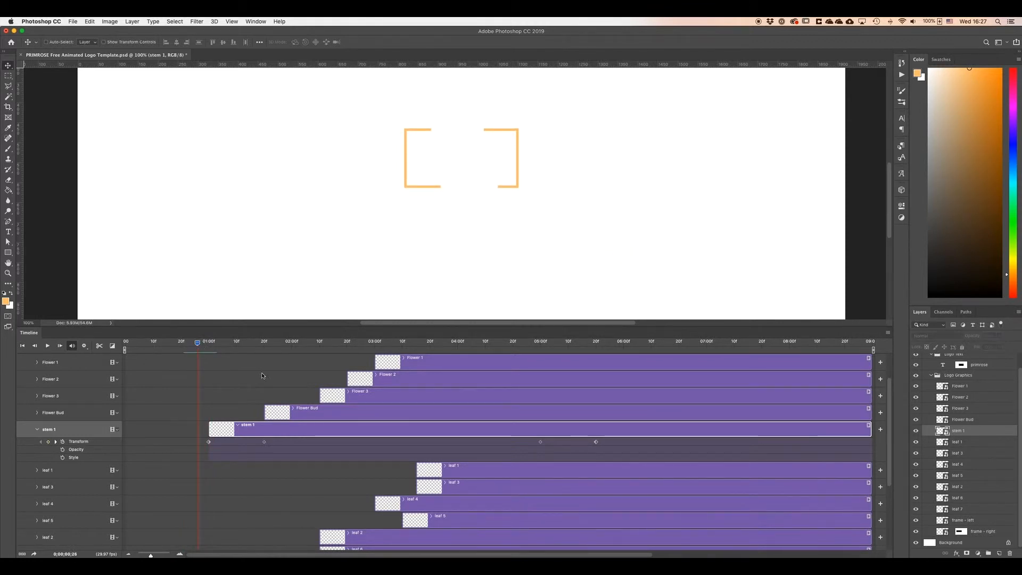
{"action": "mouse_move", "coordinate": [207, 348]}
{"action": "left_mouse_down"}
{"action": "mouse_move", "coordinate": [275, 354]}
{"action": "mouse_move", "coordinate": [265, 356]}
{"action": "left_mouse_up"}
{"action": "mouse_move", "coordinate": [274, 358]}
{"action": "left_mouse_down"}
{"action": "mouse_move", "coordinate": [208, 360]}
{"action": "mouse_move", "coordinate": [264, 362]}
{"action": "left_mouse_up"}
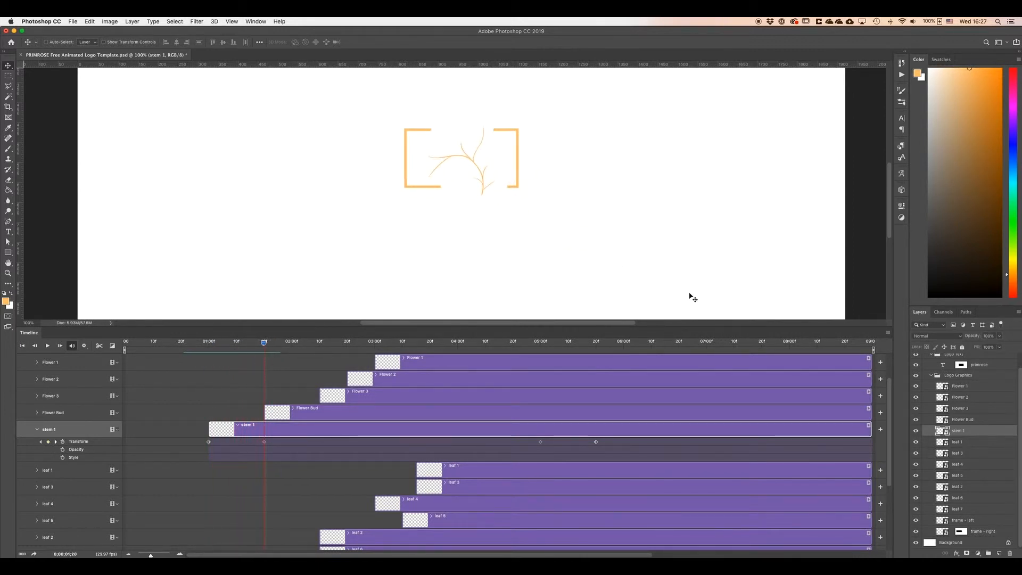
Revert the document to the Deselect state in the History panel.
{"action": "left_click", "coordinate": [902, 63]}
{"action": "left_click", "coordinate": [834, 175]}
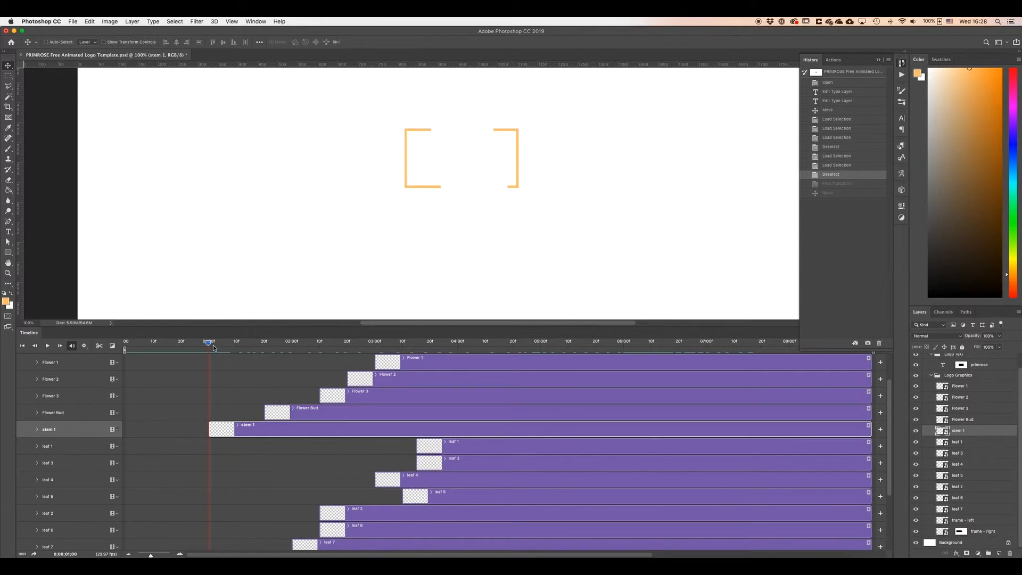
Re-expand the stem 1 track and scrub through the whole timeline to review the logo animation.
{"action": "left_click", "coordinate": [37, 430]}
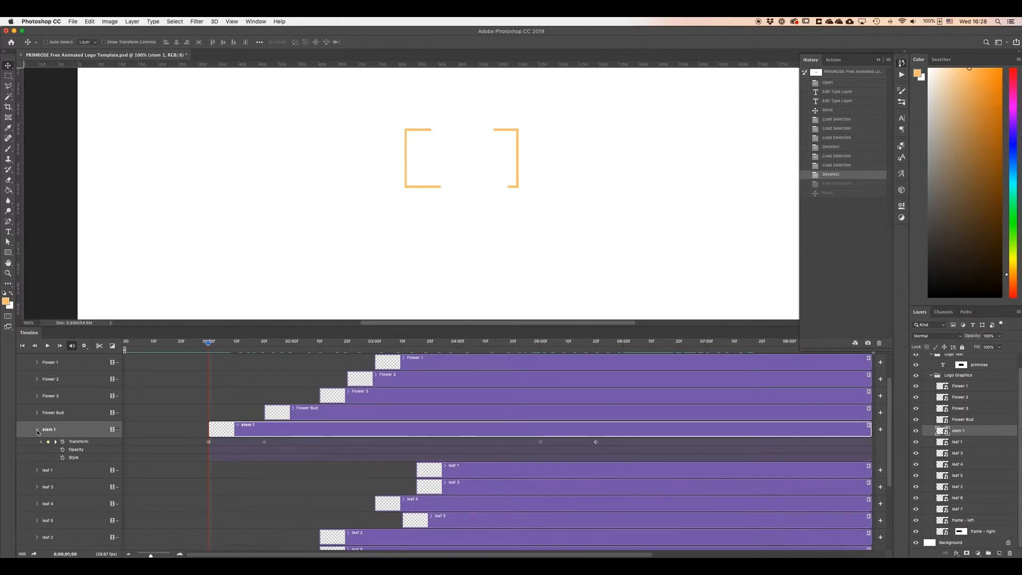
{"action": "mouse_move", "coordinate": [207, 344]}
{"action": "left_mouse_down"}
{"action": "mouse_move", "coordinate": [263, 353]}
{"action": "mouse_move", "coordinate": [210, 361]}
{"action": "left_mouse_up"}
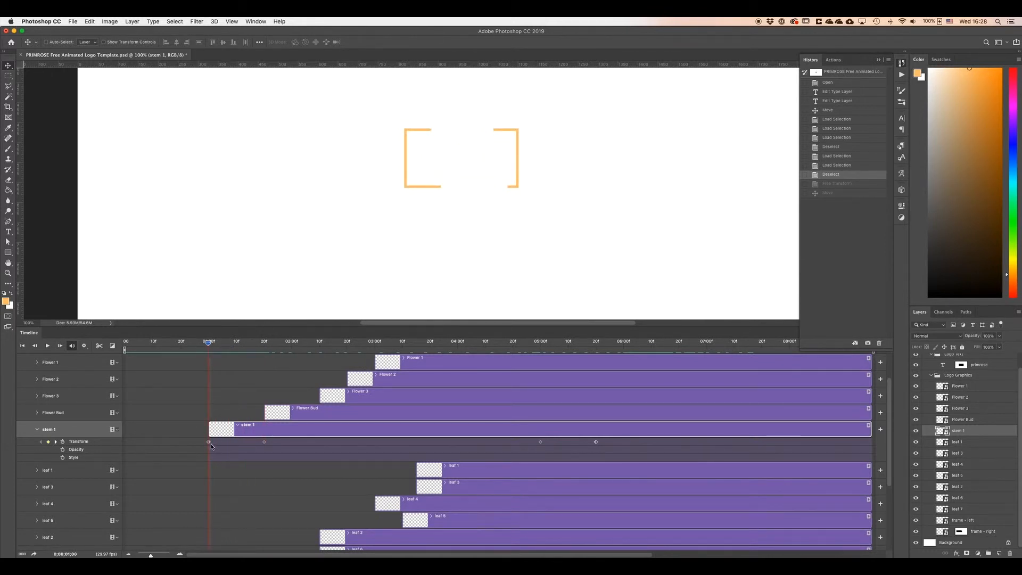
{"action": "left_click_drag", "start_coordinate": [208, 346], "coordinate": [263, 347]}
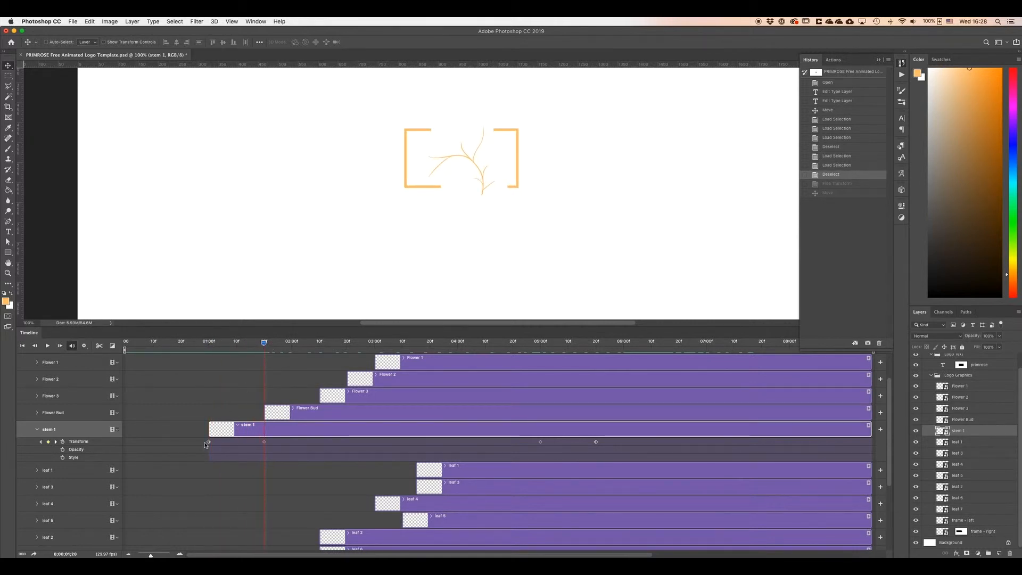
{"action": "left_click_drag", "start_coordinate": [264, 343], "coordinate": [208, 356]}
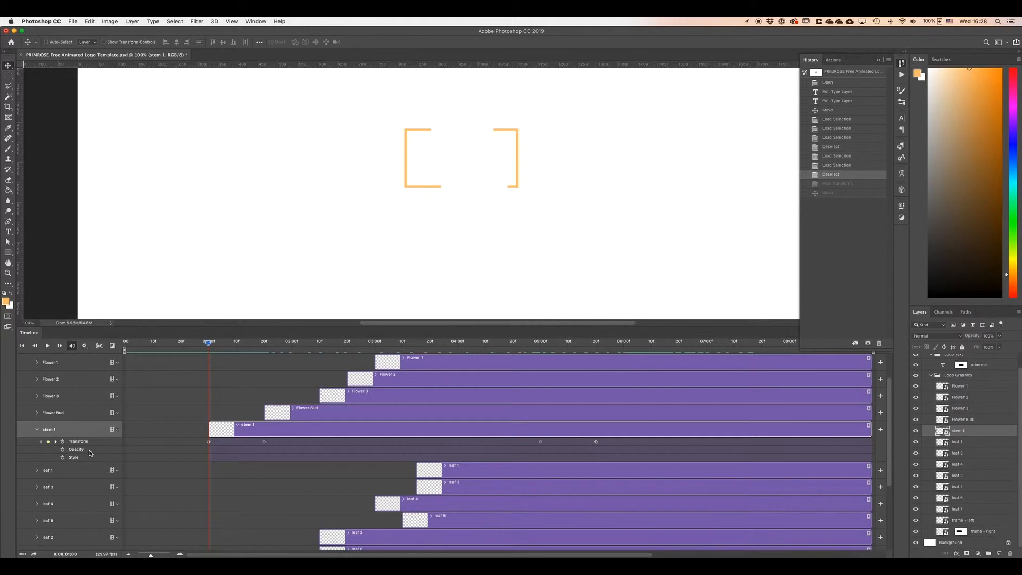
{"action": "scroll", "coordinate": [88, 453], "scroll_direction": "down", "scroll_amount": 1}
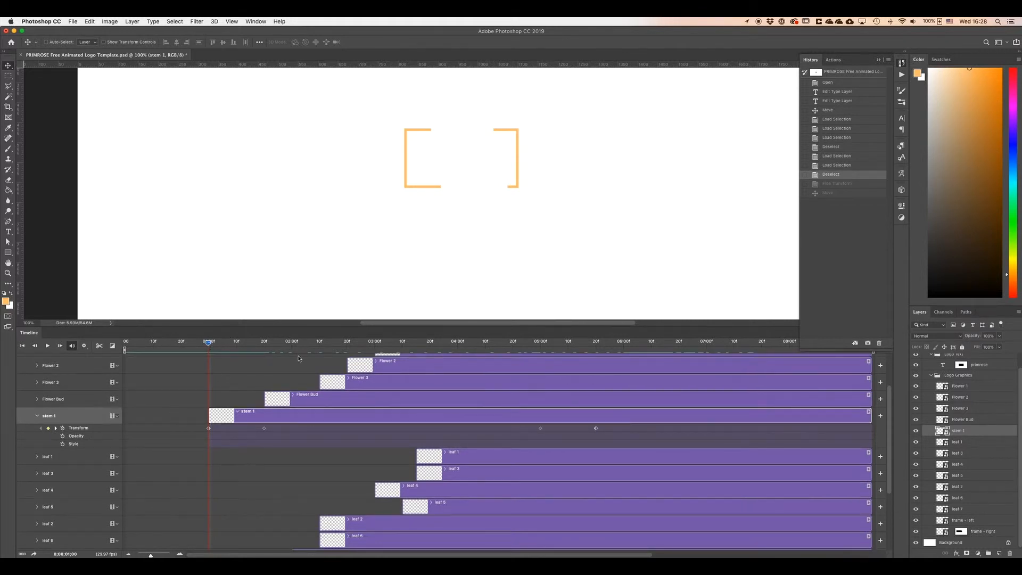
{"action": "scroll", "coordinate": [298, 358], "scroll_direction": "right", "scroll_amount": 2}
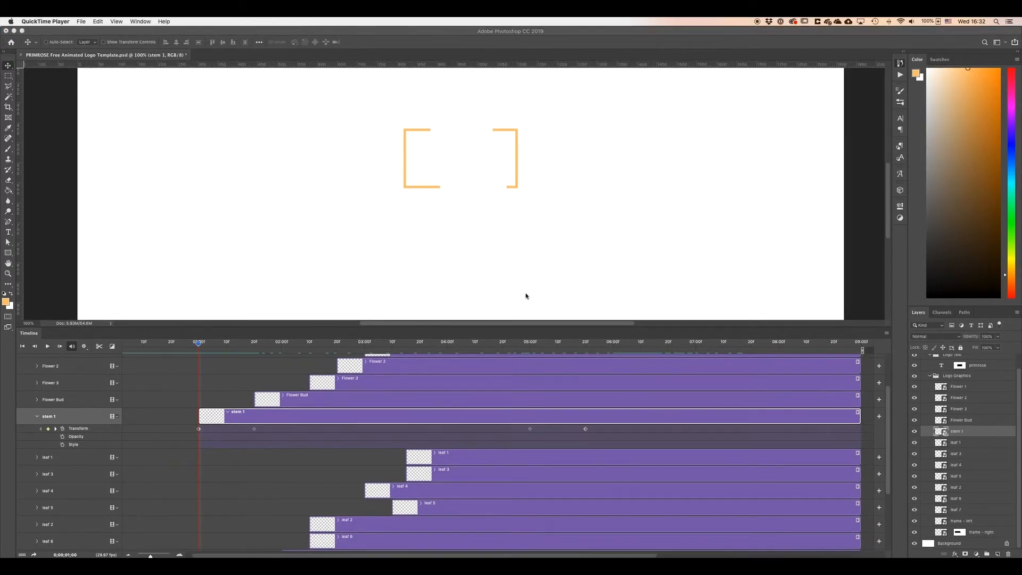
{"action": "left_click_drag", "start_coordinate": [200, 348], "coordinate": [336, 359]}
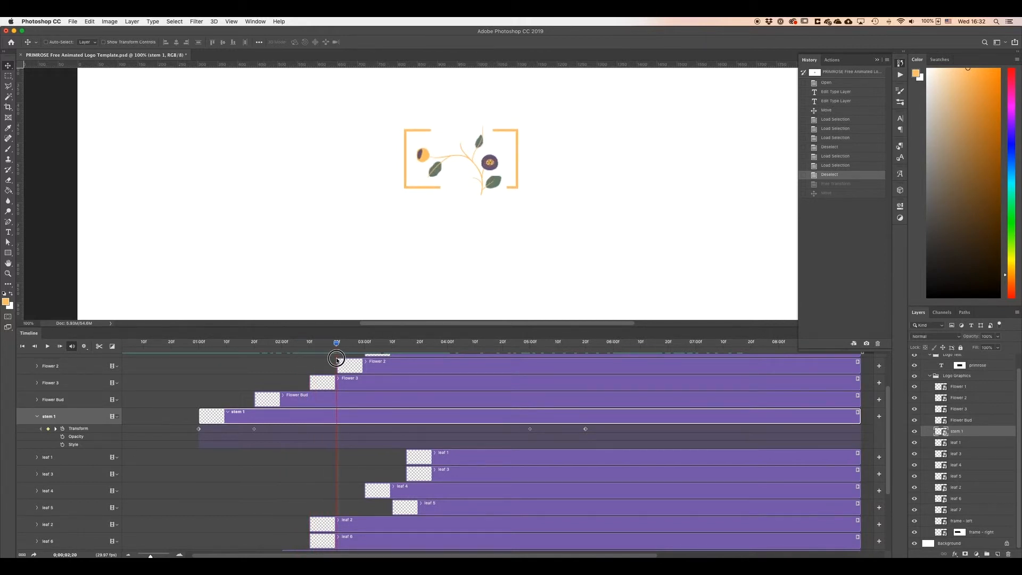
{"action": "left_click_drag", "start_coordinate": [337, 359], "coordinate": [593, 358]}
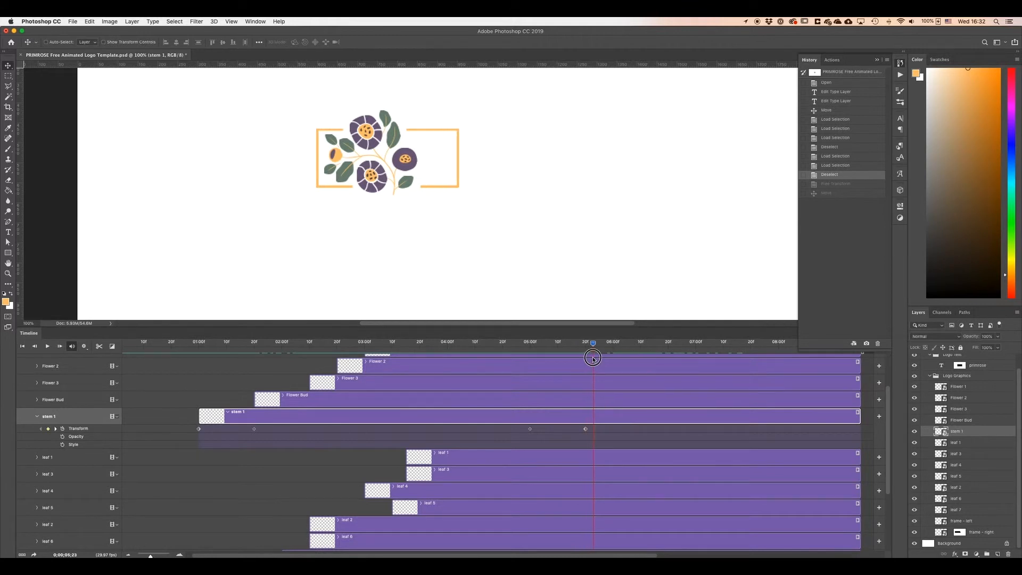
{"action": "scroll", "coordinate": [617, 404], "scroll_direction": "up", "scroll_amount": 3}
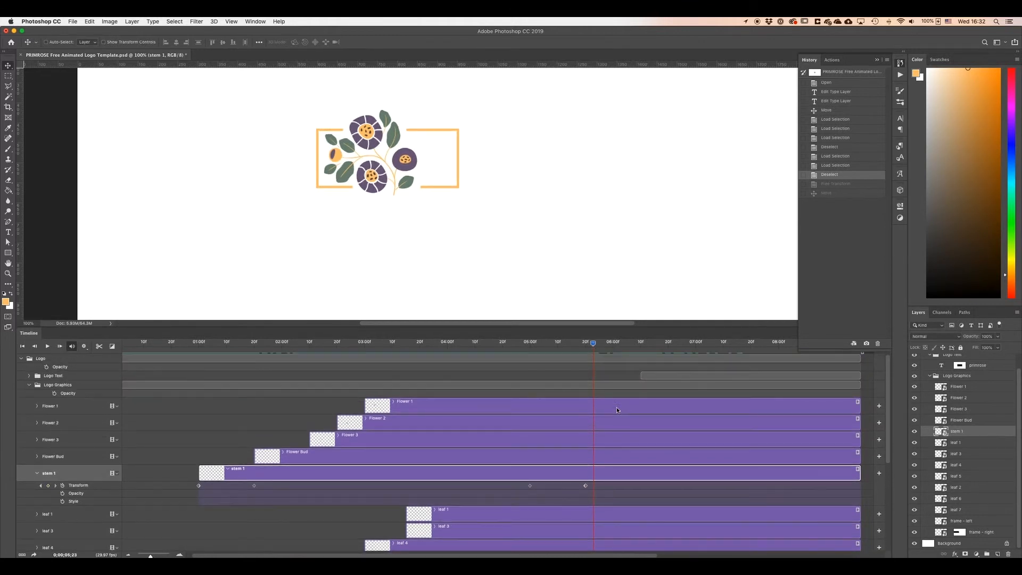
{"action": "left_click_drag", "start_coordinate": [593, 347], "coordinate": [641, 353]}
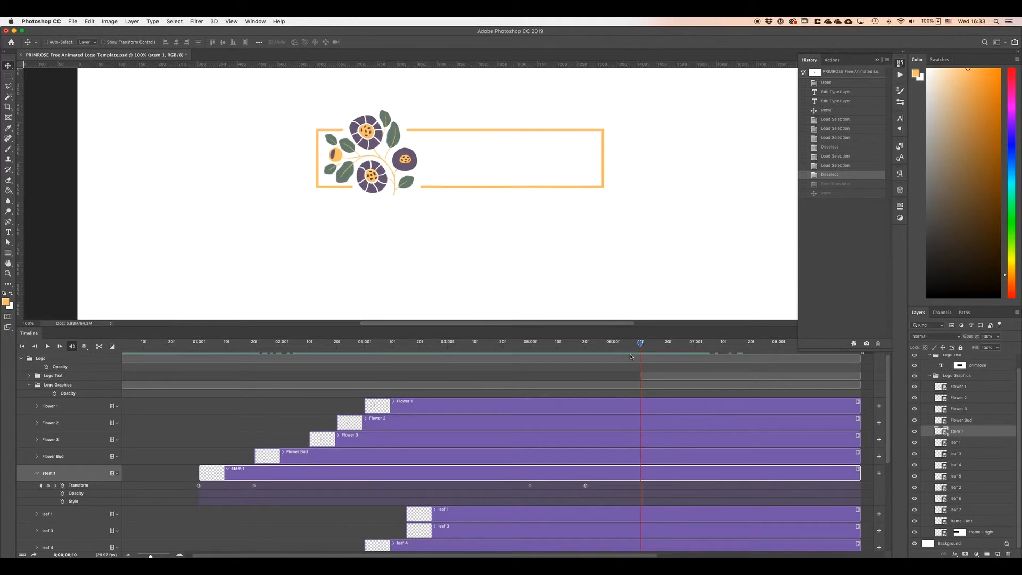
{"action": "left_click_drag", "start_coordinate": [641, 346], "coordinate": [696, 349]}
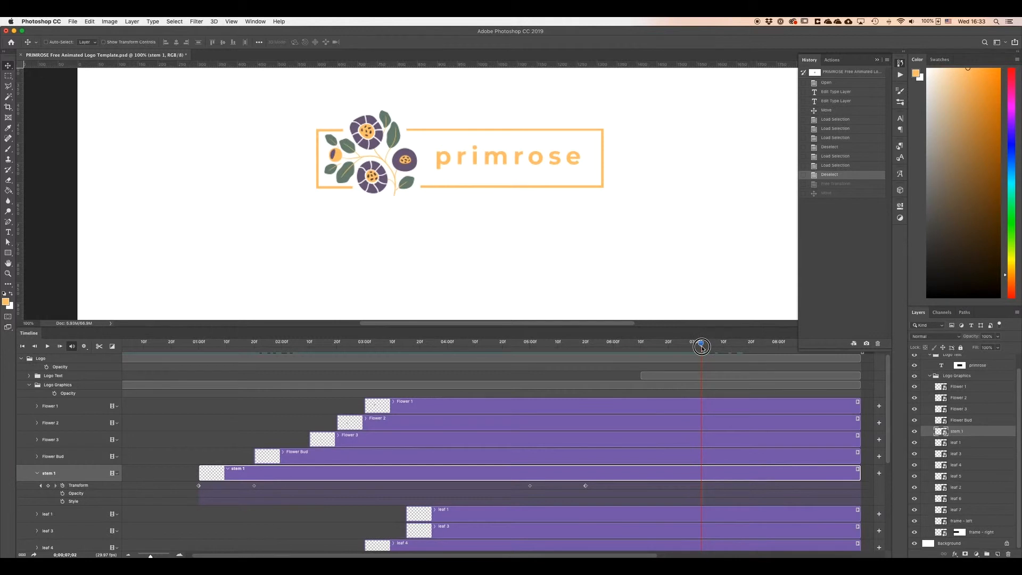
Expand the Logo Text group and scrub the primrose layer mask position keyframes.
{"action": "left_click", "coordinate": [29, 375]}
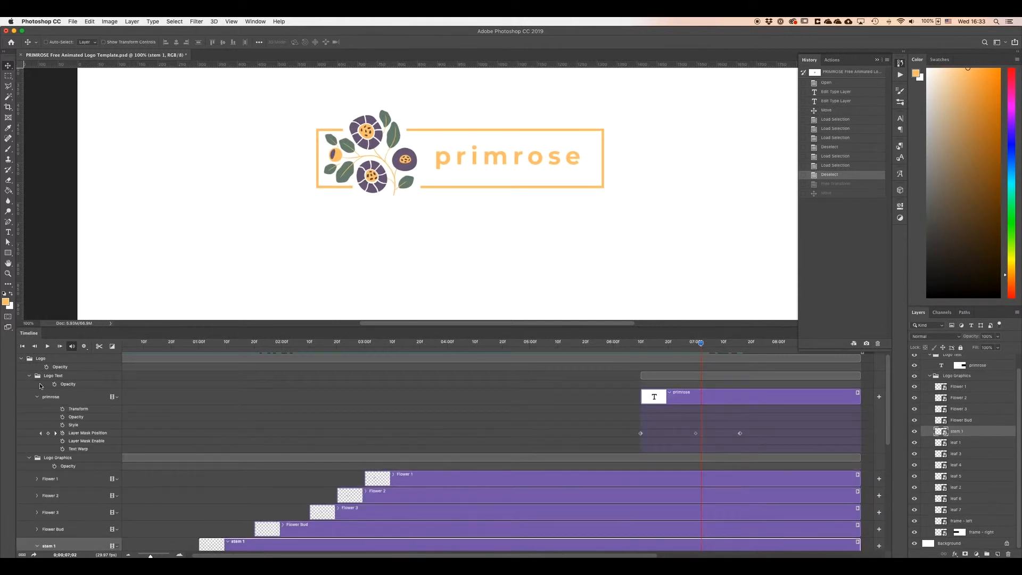
{"action": "left_click_drag", "start_coordinate": [701, 344], "coordinate": [641, 363]}
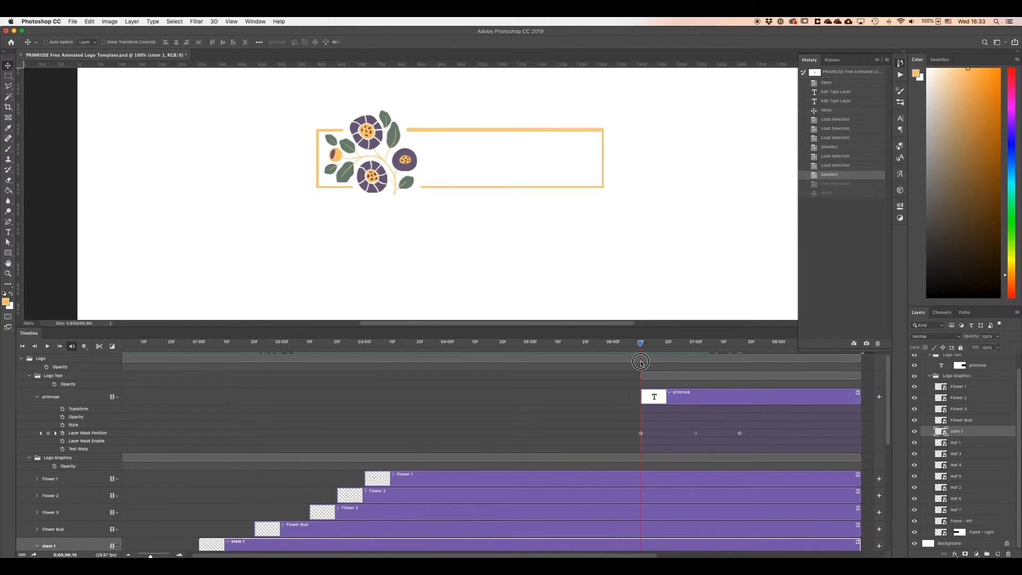
{"action": "left_click_drag", "start_coordinate": [641, 363], "coordinate": [739, 363]}
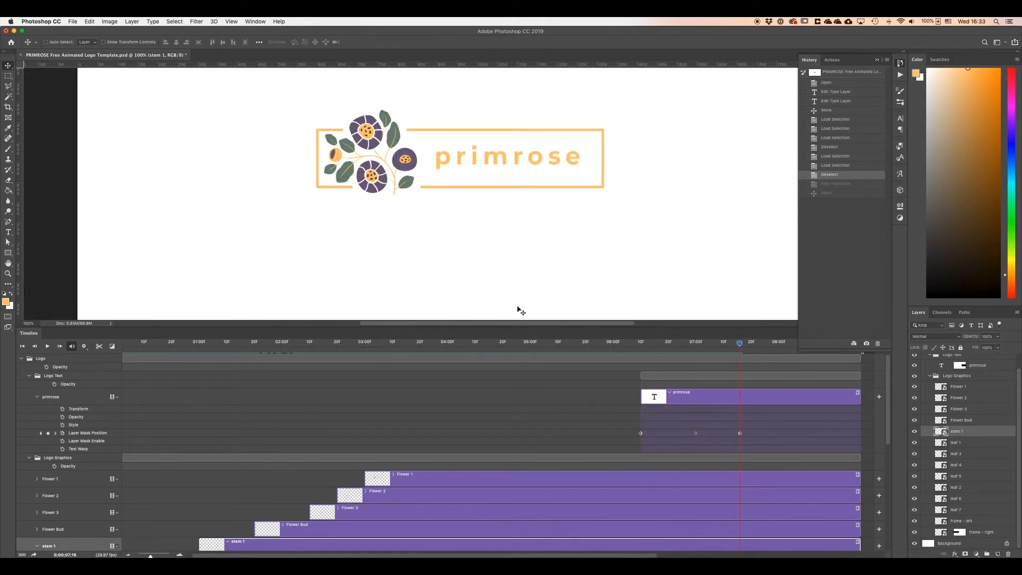
Select the primrose text layer and nudge it one step right at about frame 7:02.
{"action": "left_click", "coordinate": [941, 366]}
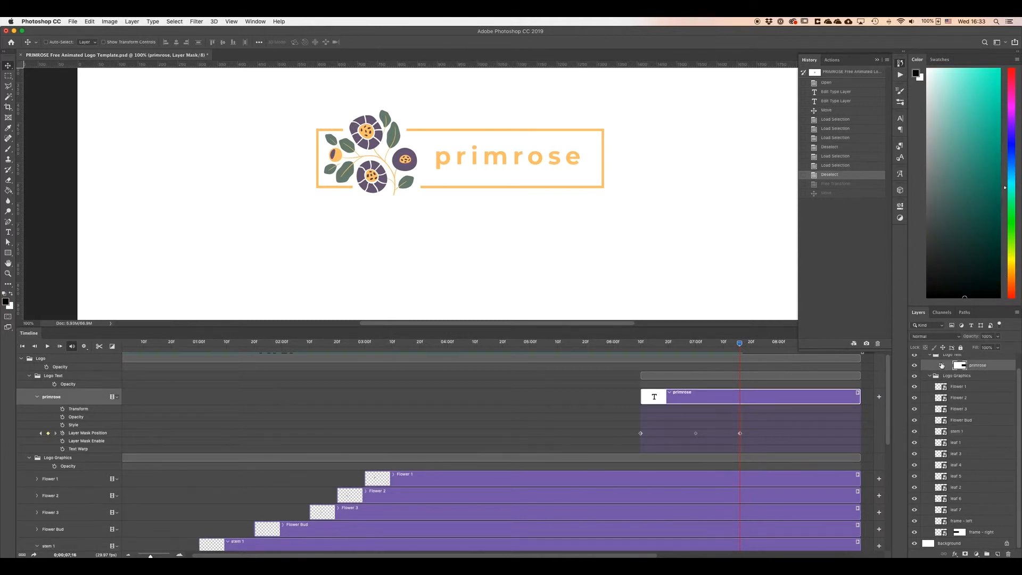
{"action": "left_click", "coordinate": [940, 365]}
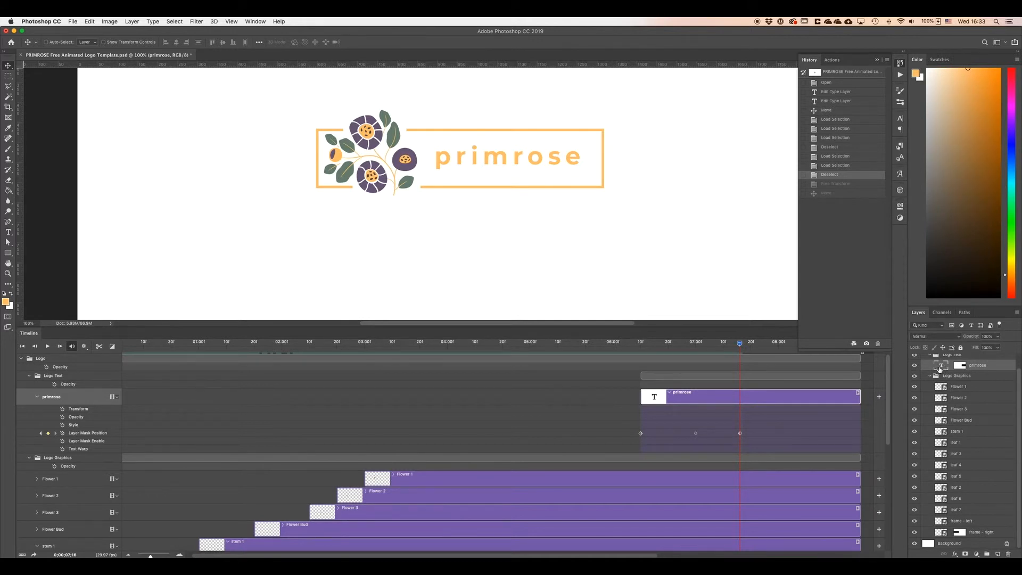
{"action": "left_click", "coordinate": [958, 366]}
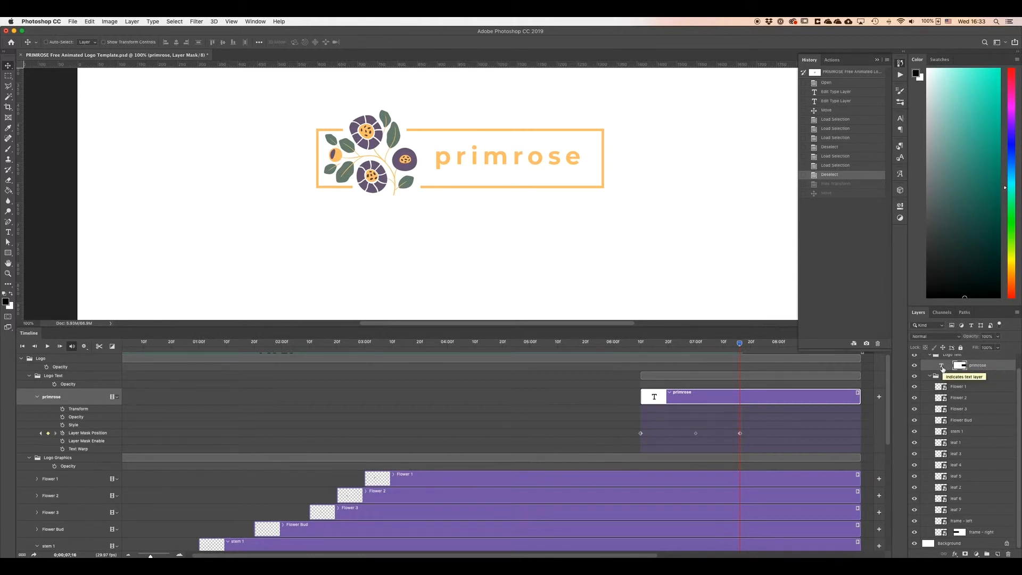
{"action": "left_click", "coordinate": [942, 367]}
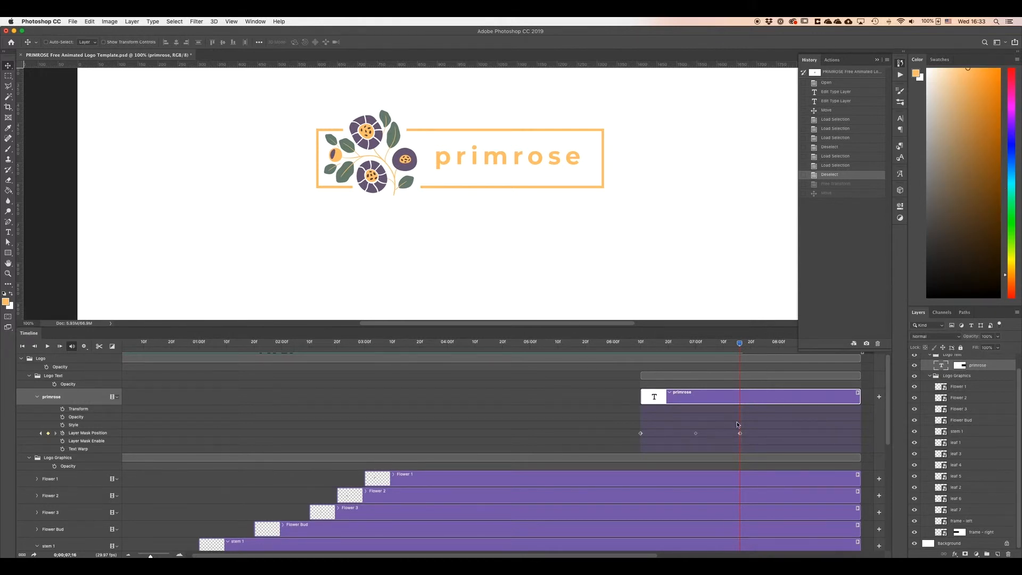
{"action": "left_click_drag", "start_coordinate": [740, 346], "coordinate": [640, 362]}
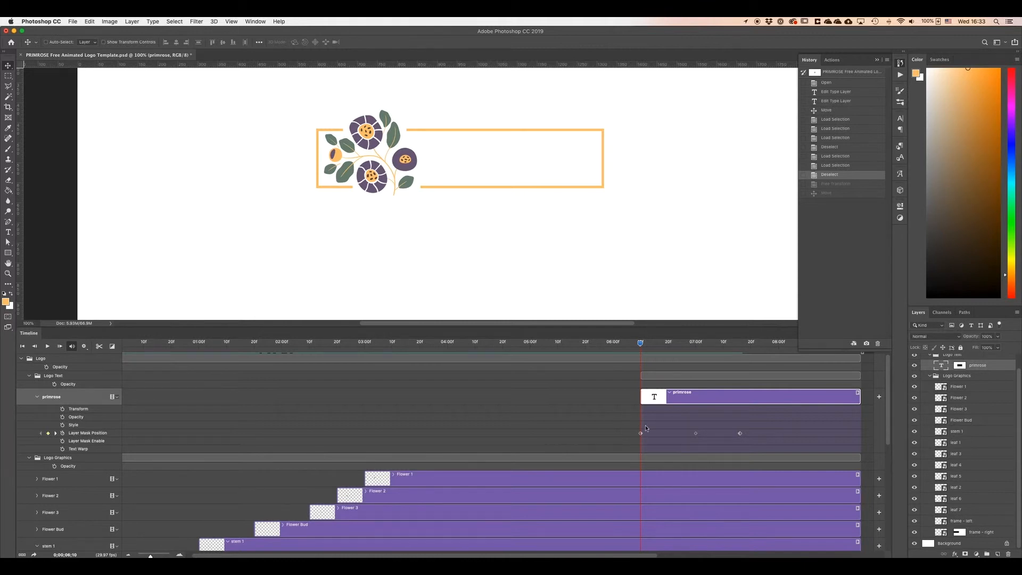
{"action": "left_click_drag", "start_coordinate": [640, 344], "coordinate": [696, 346]}
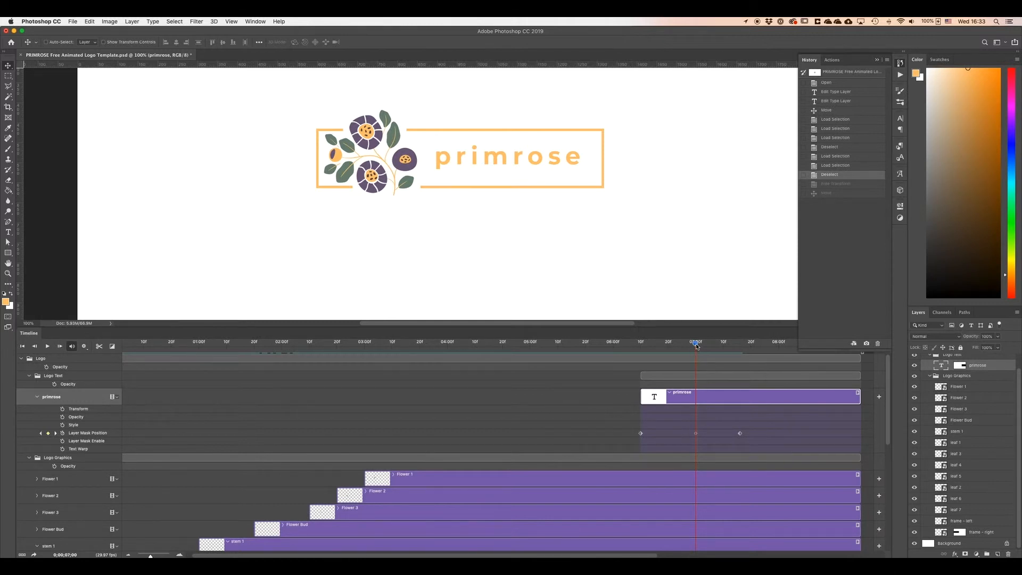
{"action": "left_click_drag", "start_coordinate": [696, 345], "coordinate": [701, 345]}
{"action": "key", "text": "Right"}
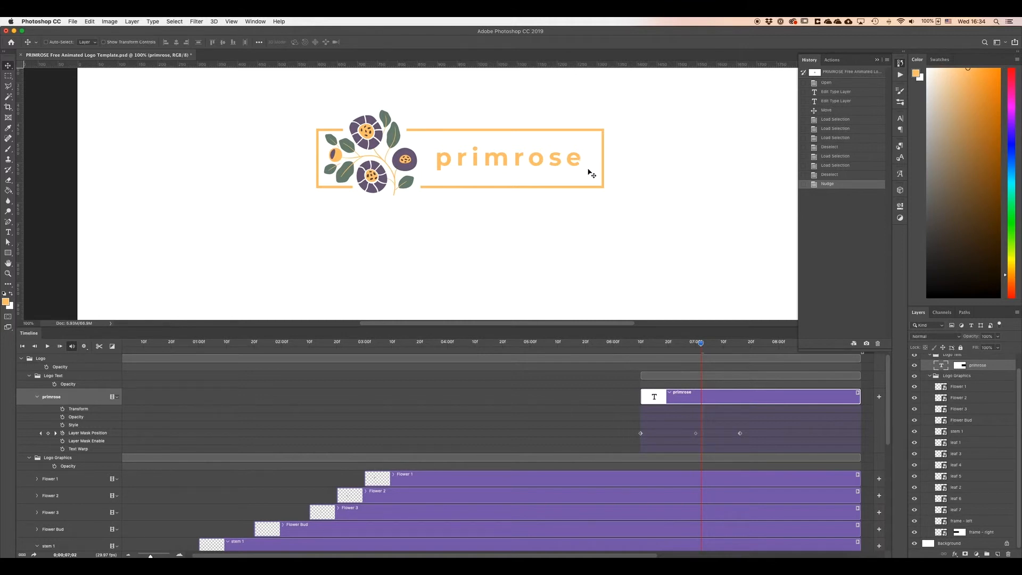
Add a Transform keyframe to the primrose layer at about 6:20, then delete that keyframe.
{"action": "left_click", "coordinate": [701, 344]}
{"action": "left_click_drag", "start_coordinate": [701, 345], "coordinate": [668, 345]}
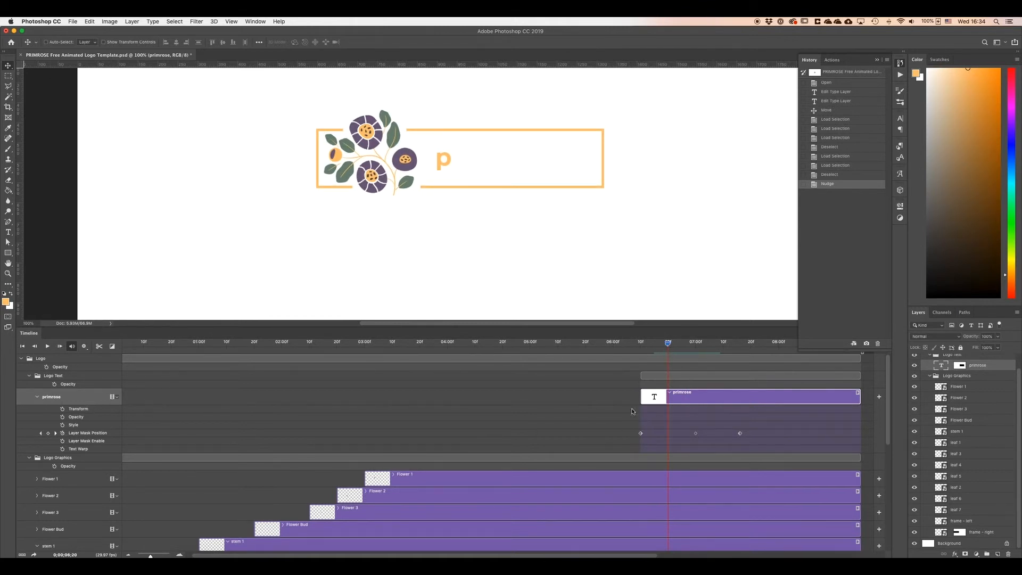
{"action": "left_click", "coordinate": [63, 409]}
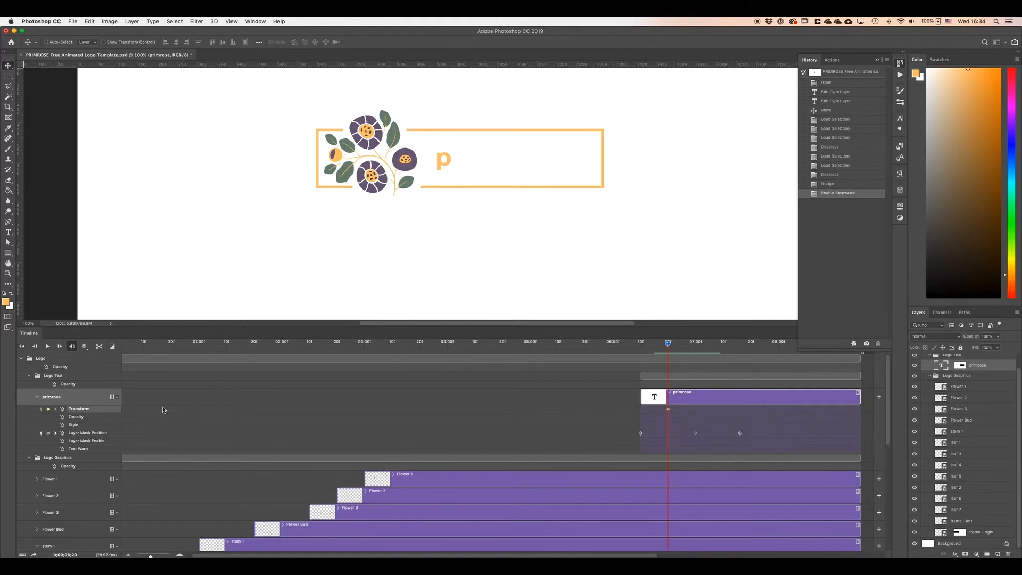
{"action": "left_click", "coordinate": [663, 408]}
{"action": "left_click", "coordinate": [669, 410]}
{"action": "key", "text": "Delete"}
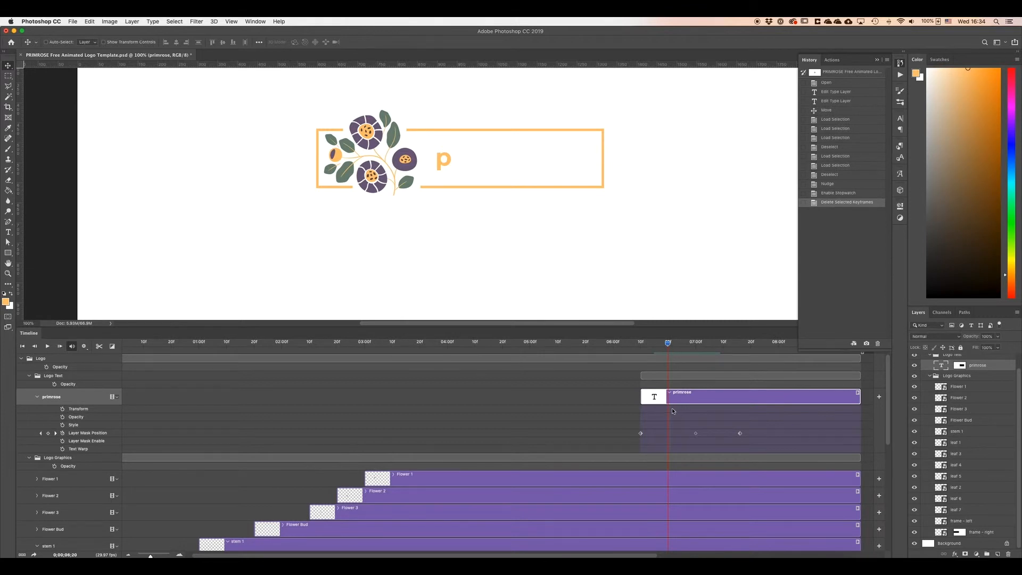
{"action": "left_click_drag", "start_coordinate": [668, 344], "coordinate": [640, 355]}
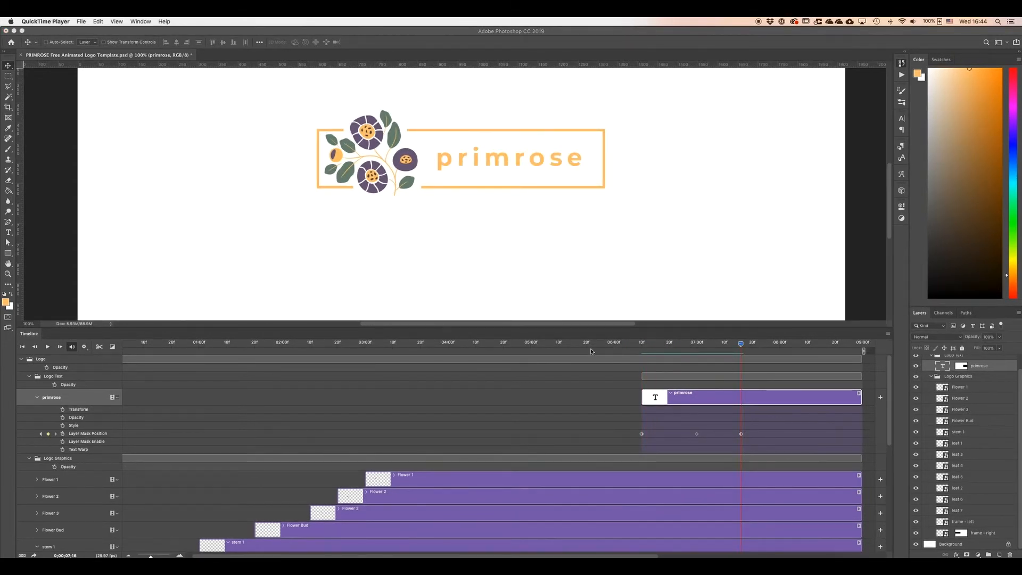
Scrub the playhead from the start of the primrose clip at about 6:10 to about 7:20 to check the text reveal.
{"action": "key", "text": "shift+Down"}
{"action": "key", "text": "shift+Down"}
{"action": "key", "text": "shift+Down"}
{"action": "key", "text": "shift+Down"}
{"action": "key", "text": "shift+Down"}
{"action": "key", "text": "shift+Down"}
{"action": "key", "text": "shift+Down"}
{"action": "key", "text": "shift+Down"}
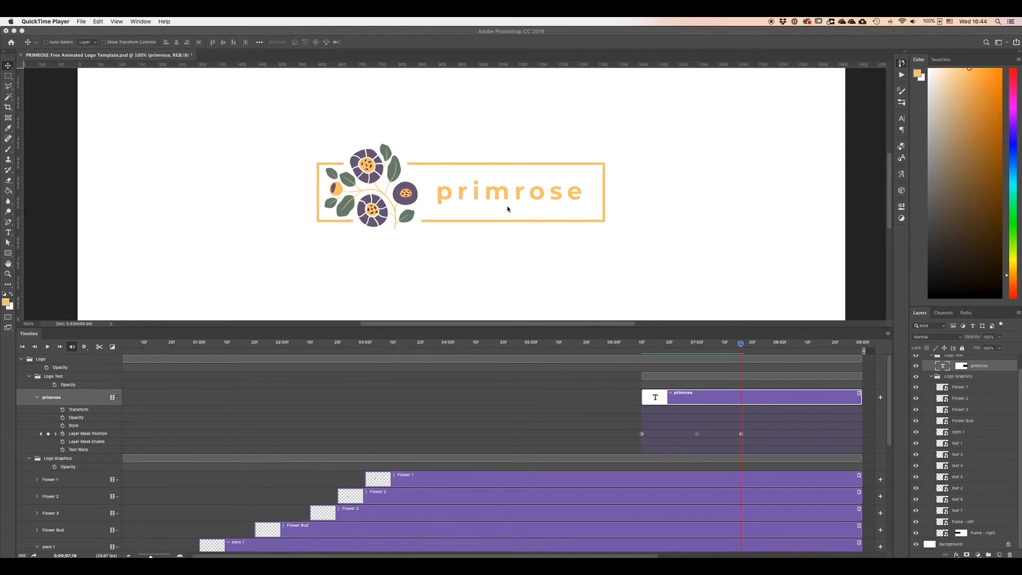
{"action": "scroll", "coordinate": [507, 208], "scroll_direction": "left", "scroll_amount": 3}
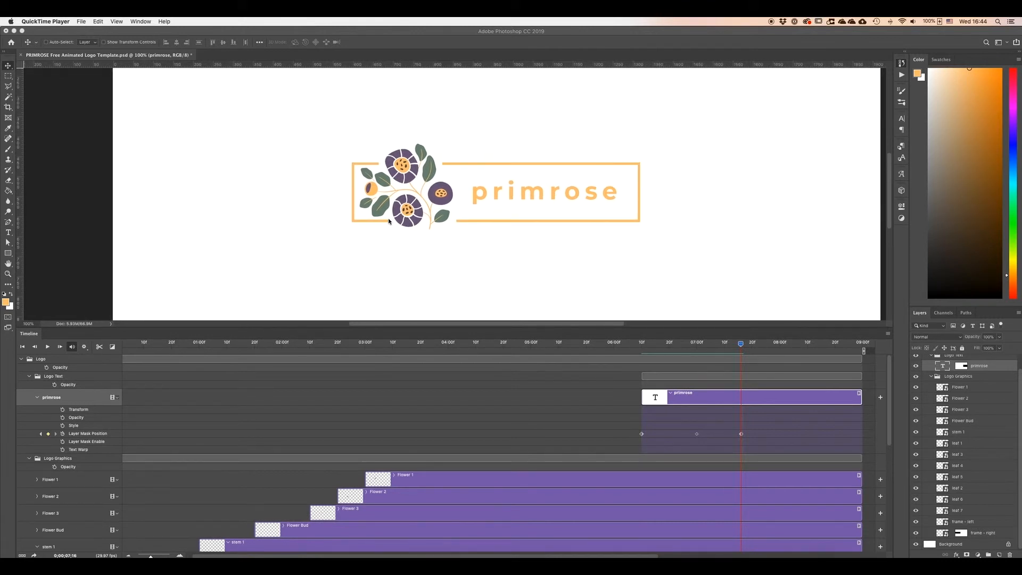
{"action": "left_click_drag", "start_coordinate": [741, 344], "coordinate": [647, 371]}
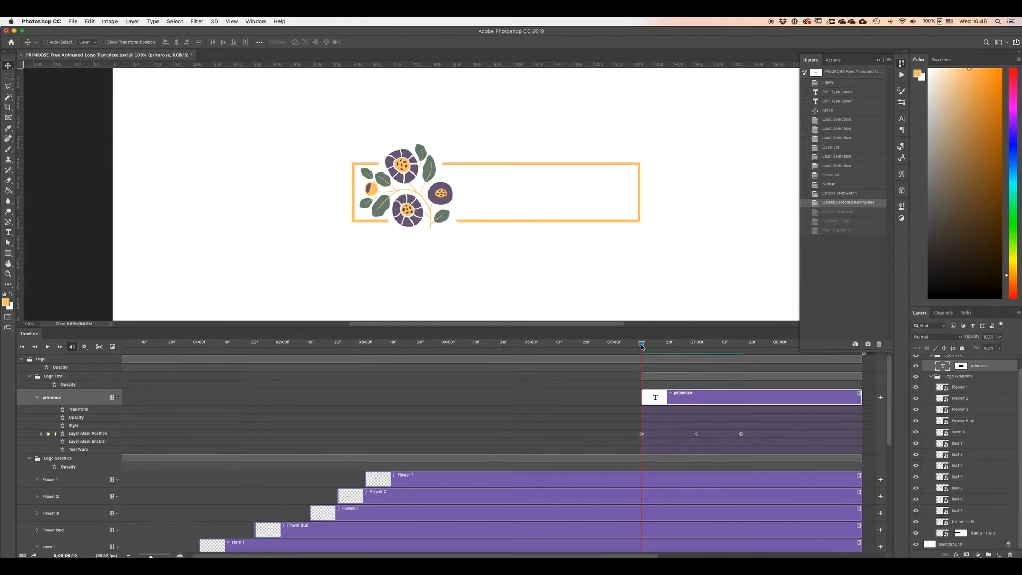
{"action": "scroll", "coordinate": [549, 256], "scroll_direction": "down", "scroll_amount": 2}
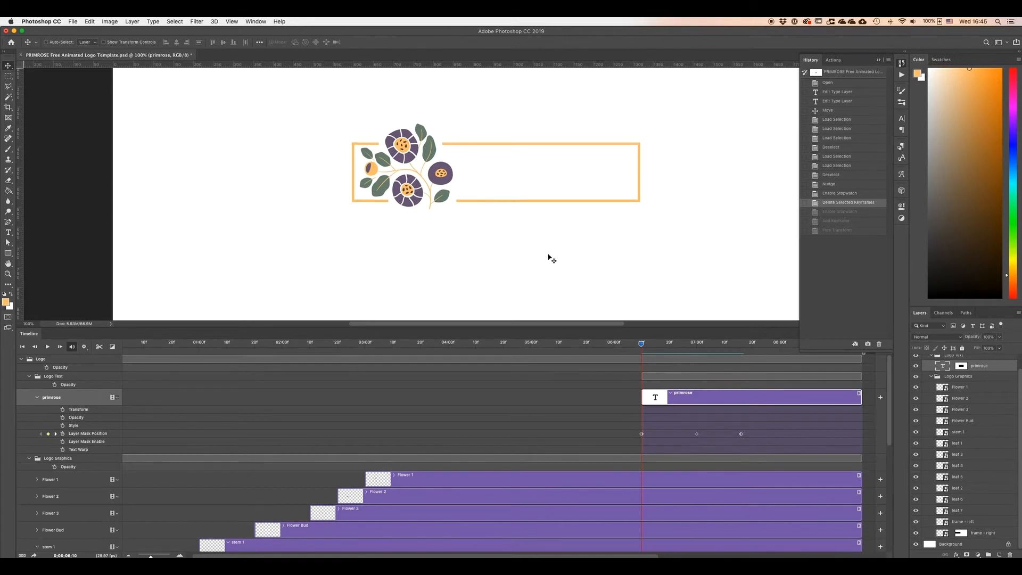
{"action": "left_click_drag", "start_coordinate": [642, 346], "coordinate": [744, 353]}
{"action": "scroll", "coordinate": [679, 395], "scroll_direction": "right", "scroll_amount": 7}
{"action": "scroll", "coordinate": [679, 396], "scroll_direction": "left", "scroll_amount": 1}
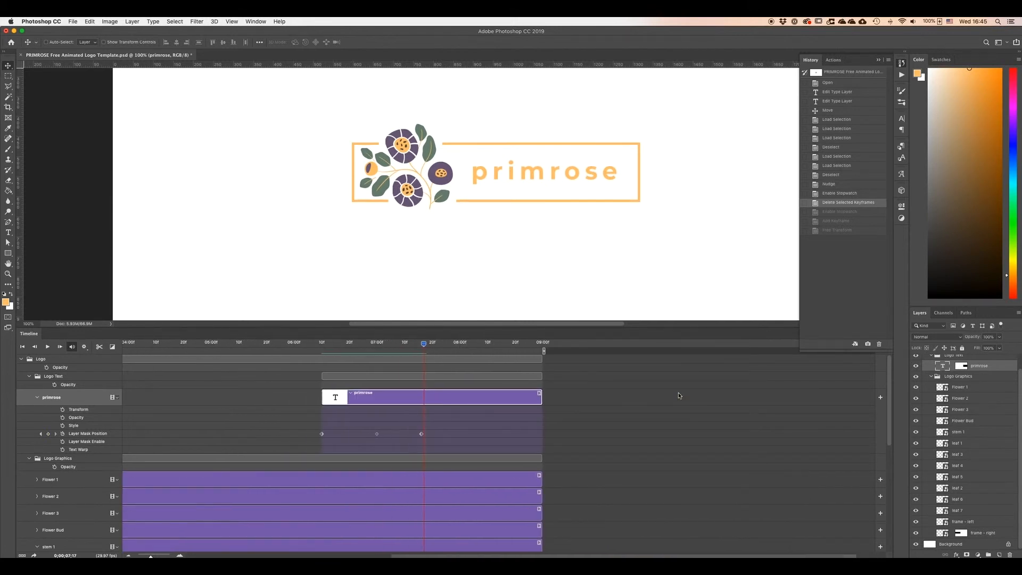
Try a Fade transition at the end of the primrose clip, adjusting its duration before deleting it.
{"action": "left_click", "coordinate": [113, 347]}
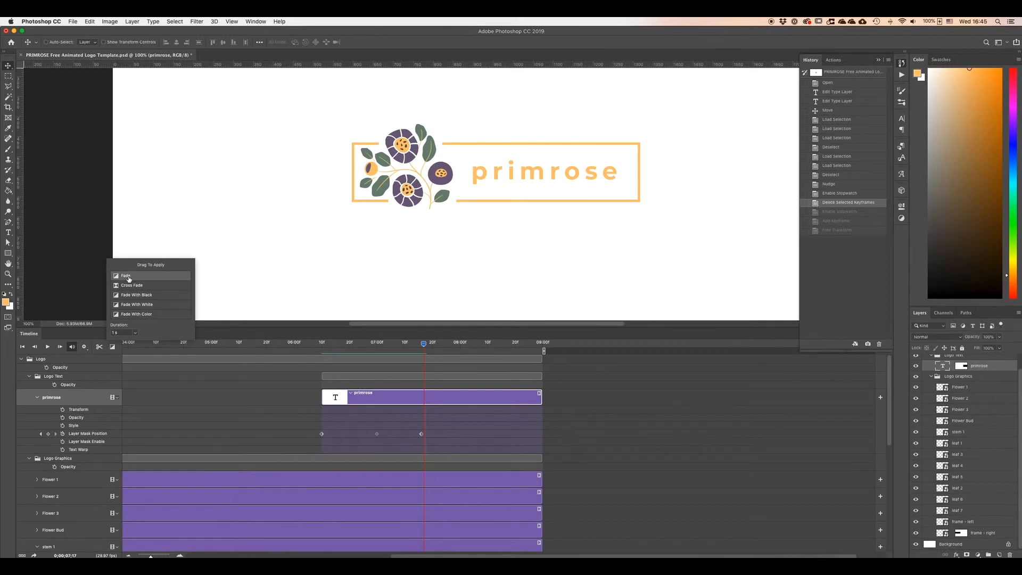
{"action": "left_click_drag", "start_coordinate": [122, 276], "coordinate": [530, 401]}
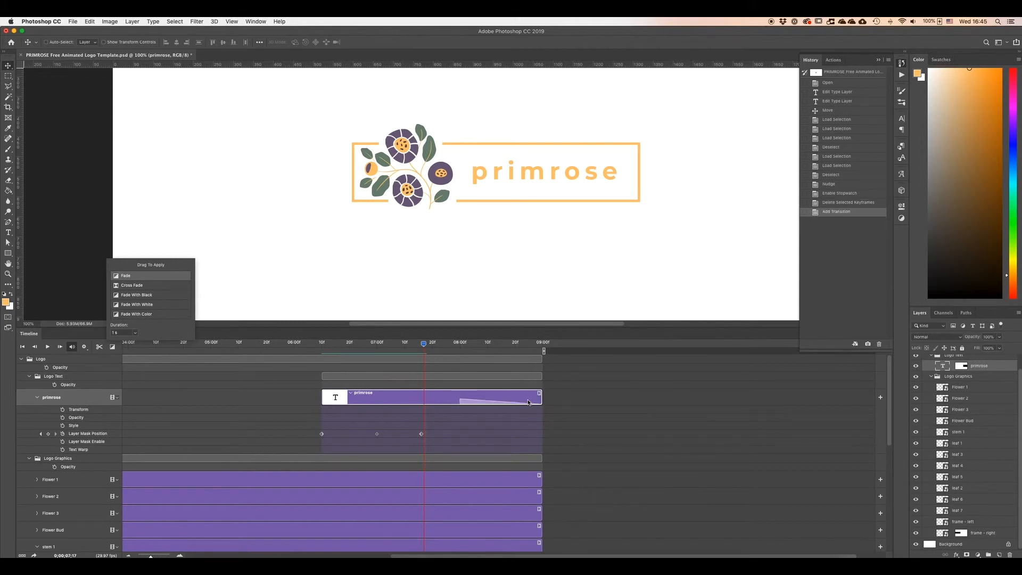
{"action": "left_click", "coordinate": [463, 404]}
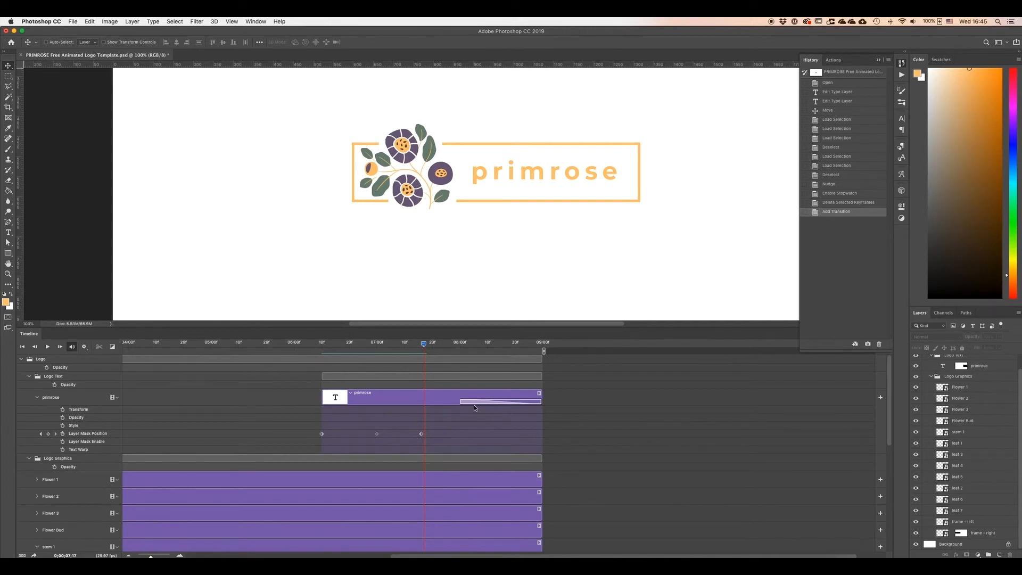
{"action": "mouse_move", "coordinate": [461, 403]}
{"action": "left_mouse_down"}
{"action": "mouse_move", "coordinate": [507, 402]}
{"action": "mouse_move", "coordinate": [445, 401]}
{"action": "left_mouse_up"}
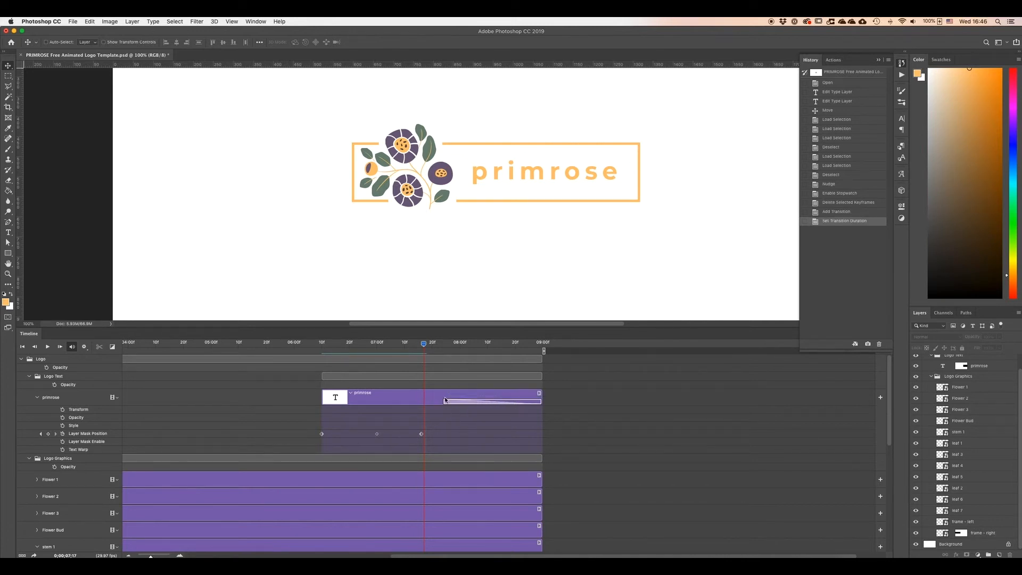
{"action": "mouse_move", "coordinate": [423, 346]}
{"action": "left_mouse_down"}
{"action": "mouse_move", "coordinate": [543, 353]}
{"action": "mouse_move", "coordinate": [434, 353]}
{"action": "left_mouse_up"}
{"action": "left_click_drag", "start_coordinate": [444, 402], "coordinate": [508, 402]}
{"action": "left_click_drag", "start_coordinate": [435, 347], "coordinate": [485, 361]}
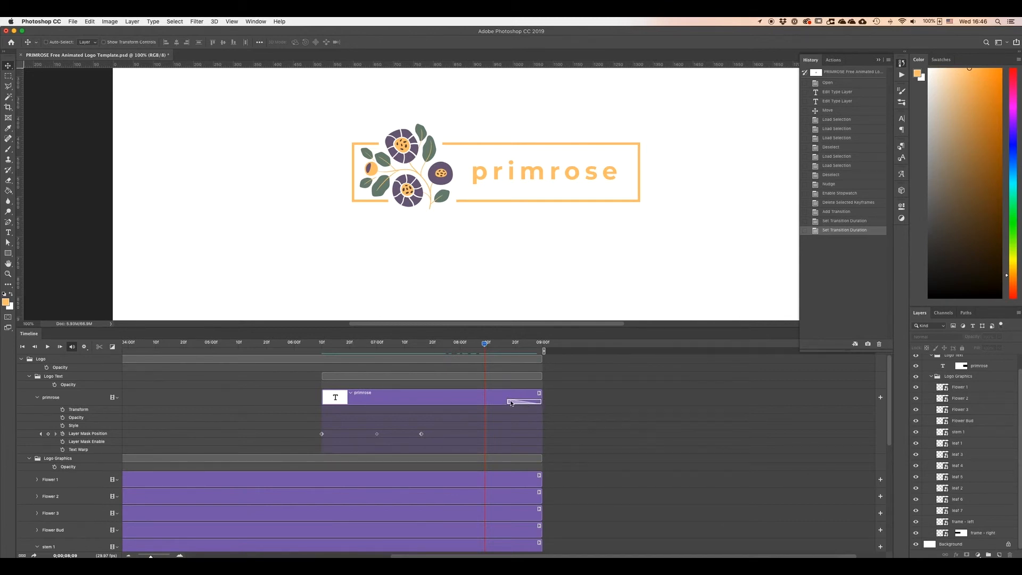
{"action": "key", "text": "Delete"}
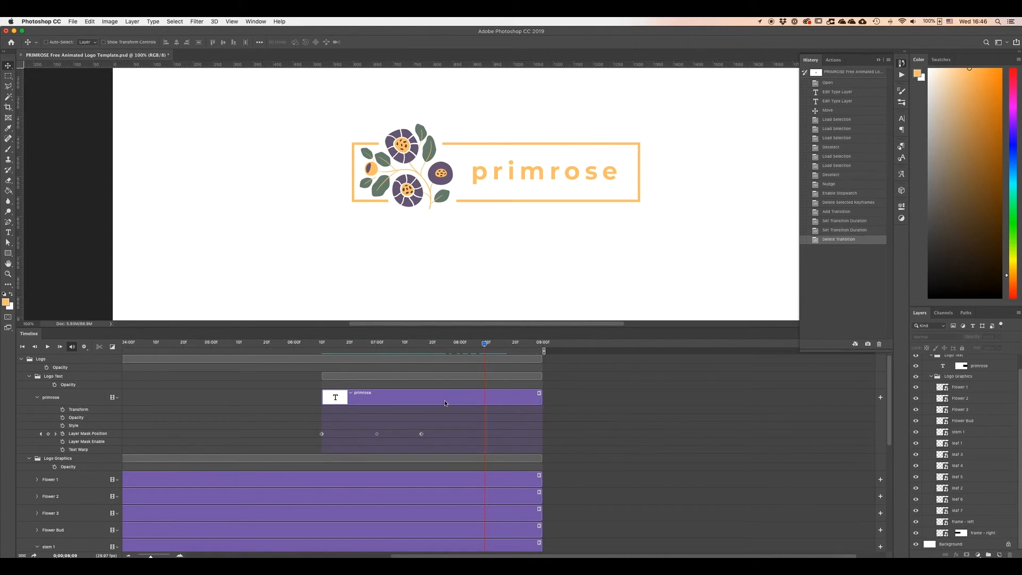
Zoom the canvas out to 50% and play back the whole animation to preview the finished logo.
{"action": "scroll", "coordinate": [445, 403], "scroll_direction": "left", "scroll_amount": 3}
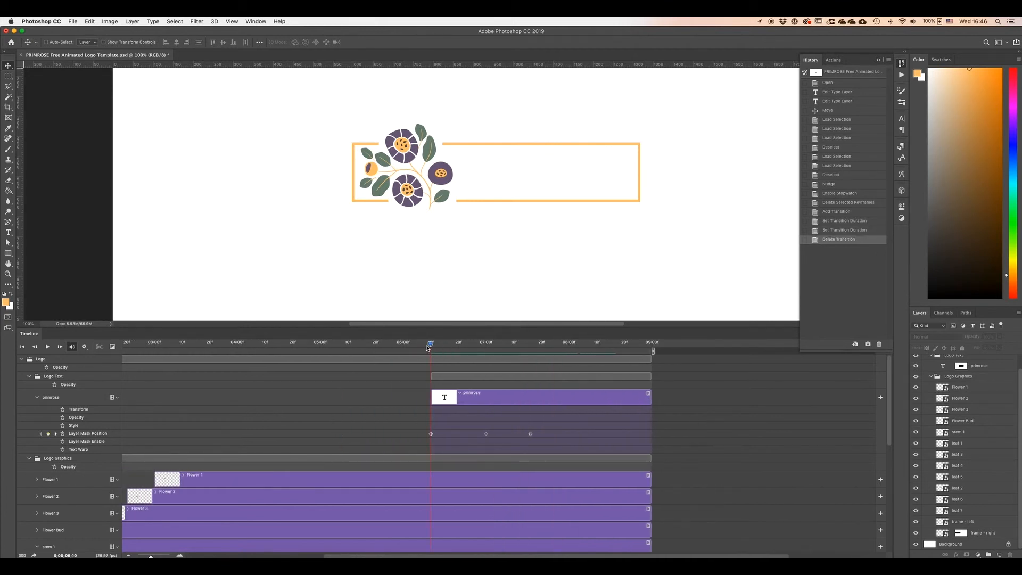
{"action": "key", "text": "space"}
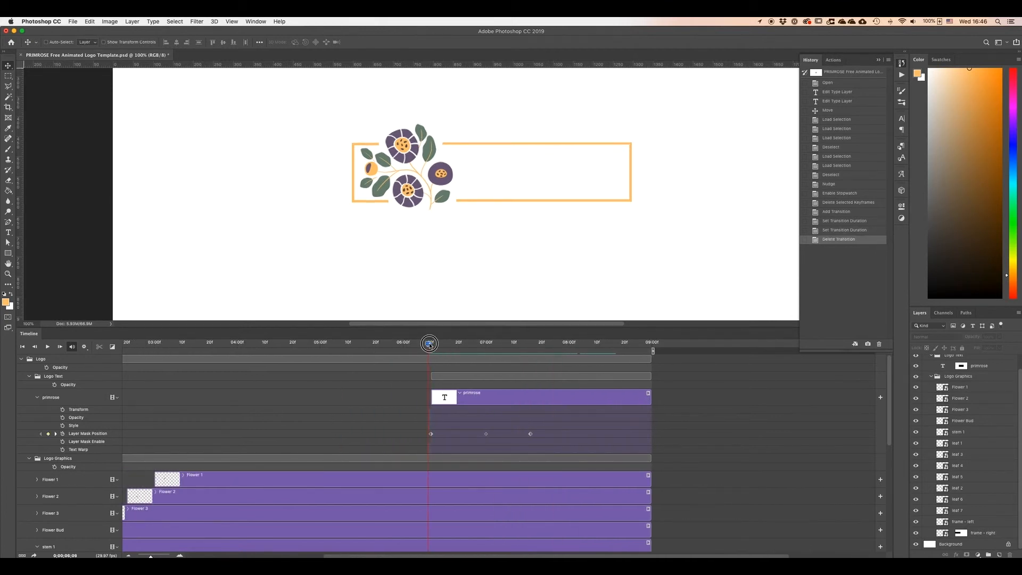
{"action": "left_click", "coordinate": [113, 347]}
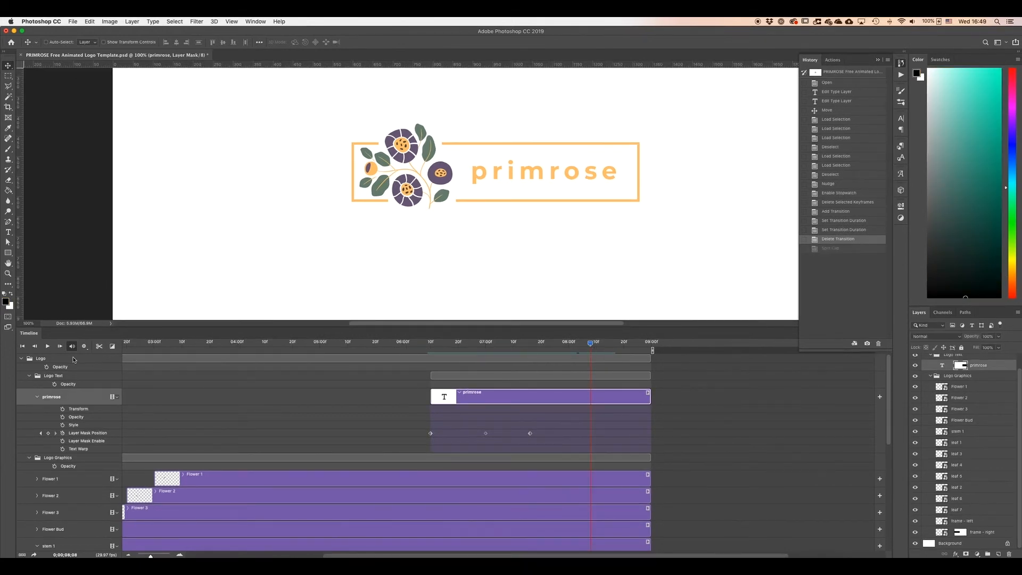
{"action": "left_click", "coordinate": [423, 291]}
{"action": "left_click", "coordinate": [429, 290], "text": "alt"}
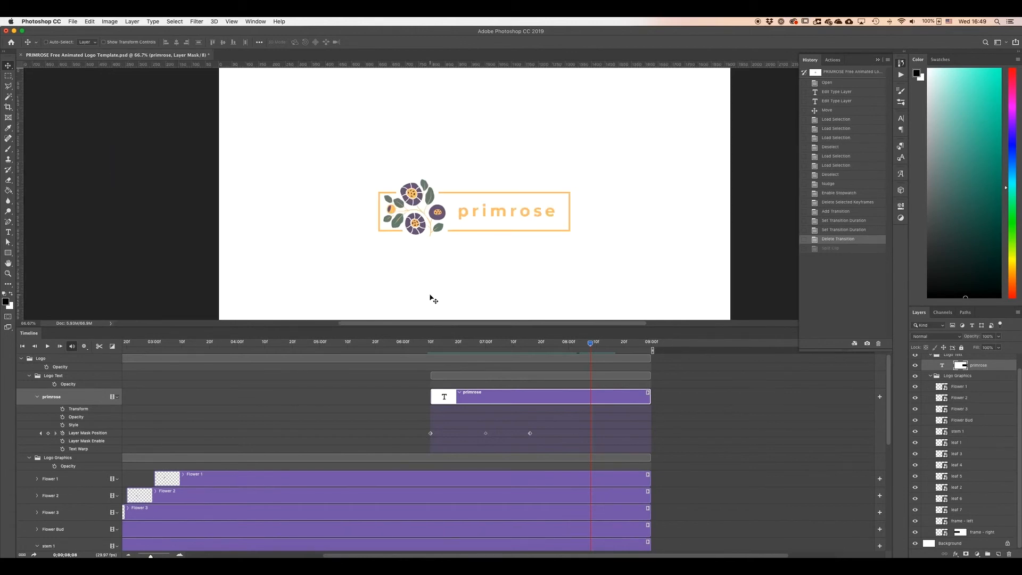
{"action": "left_click", "coordinate": [431, 295], "text": "alt"}
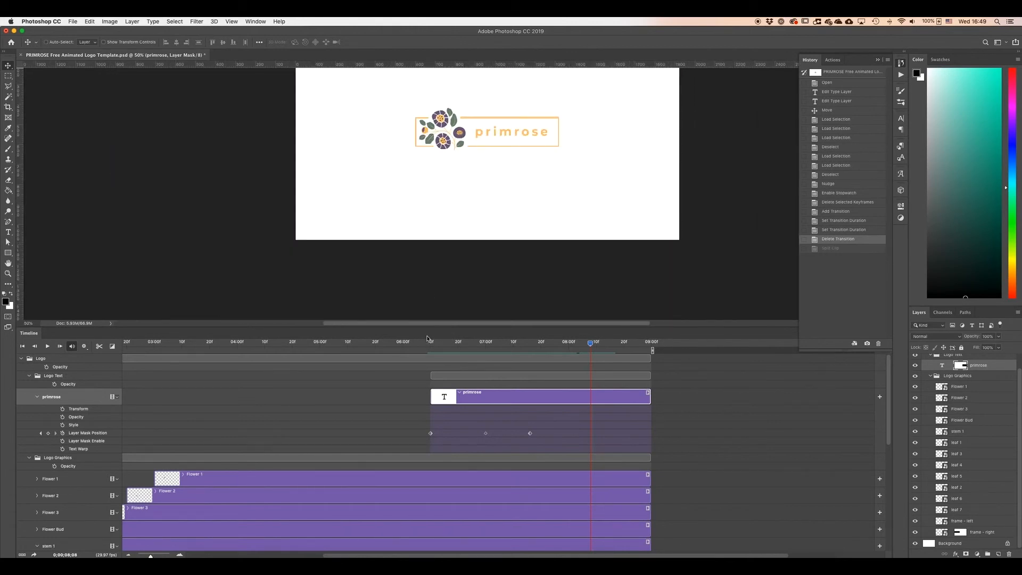
{"action": "left_click_drag", "start_coordinate": [427, 327], "coordinate": [429, 408]}
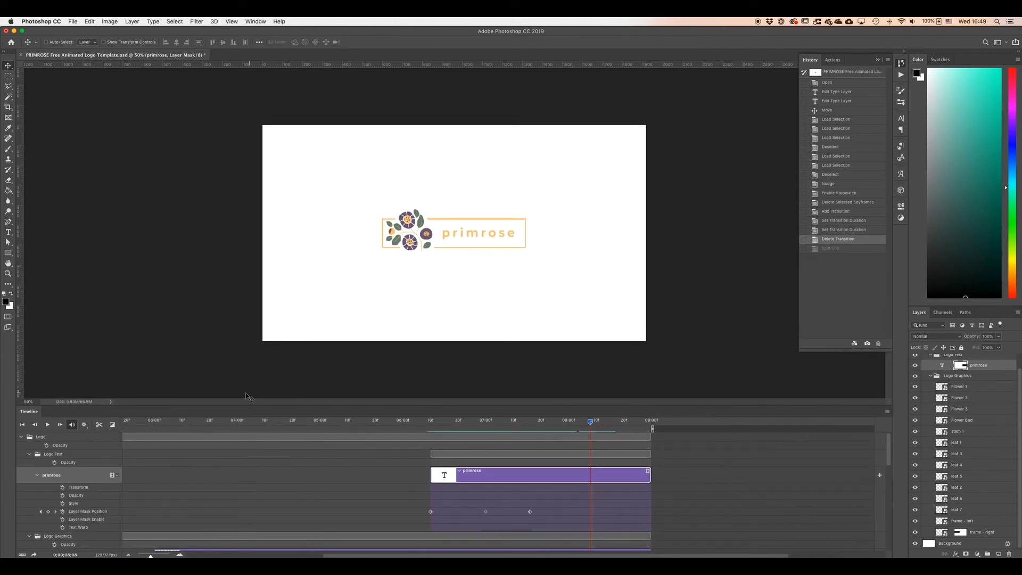
{"action": "left_click", "coordinate": [47, 424]}
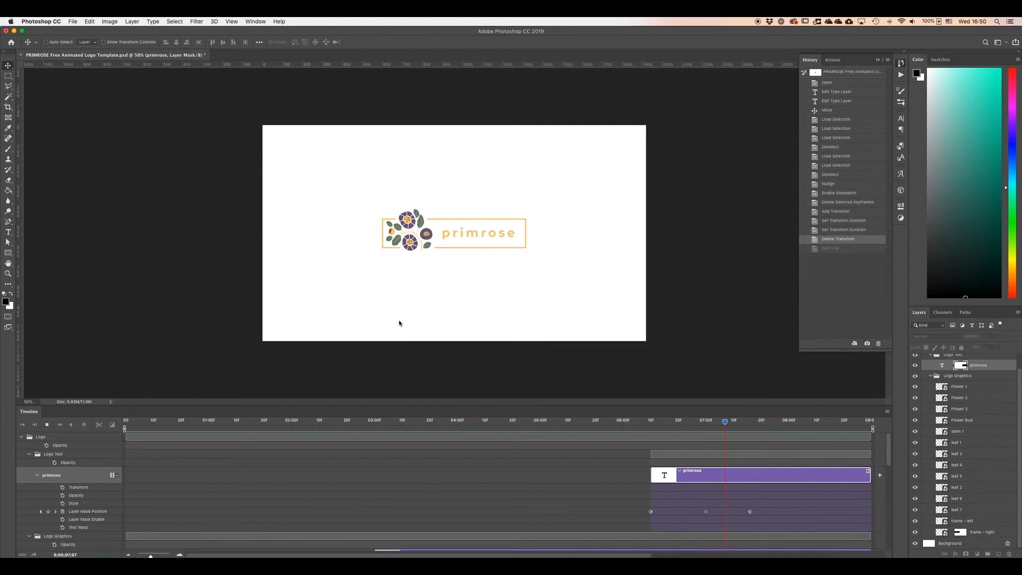
{"action": "left_click", "coordinate": [47, 424]}
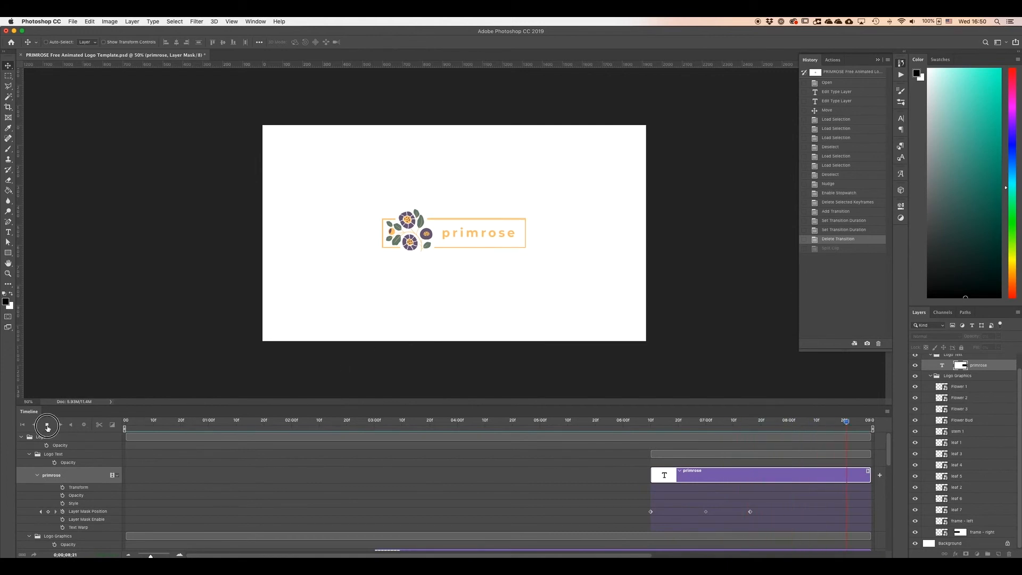
{"action": "left_click", "coordinate": [83, 424]}
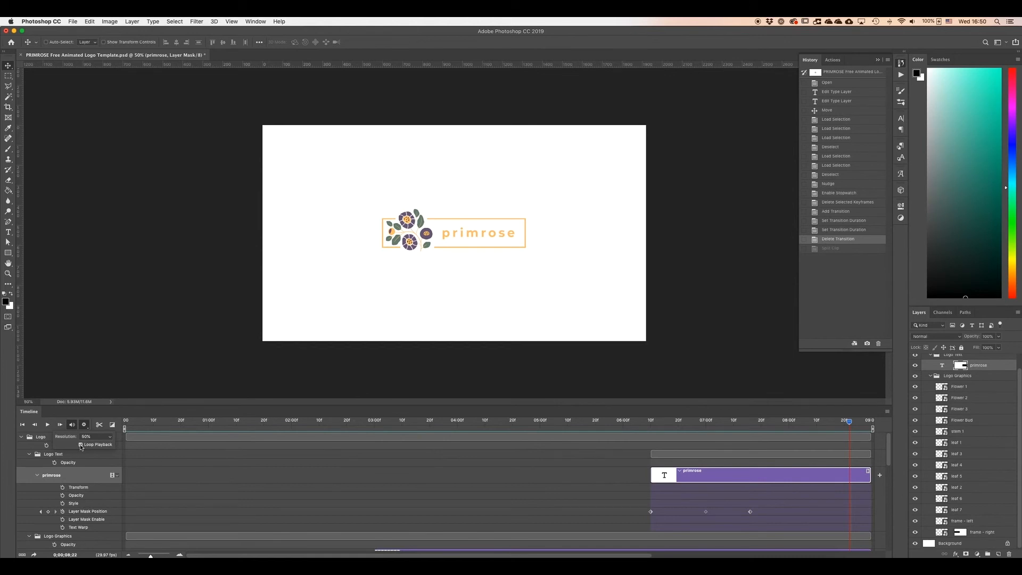
{"action": "left_click", "coordinate": [139, 402]}
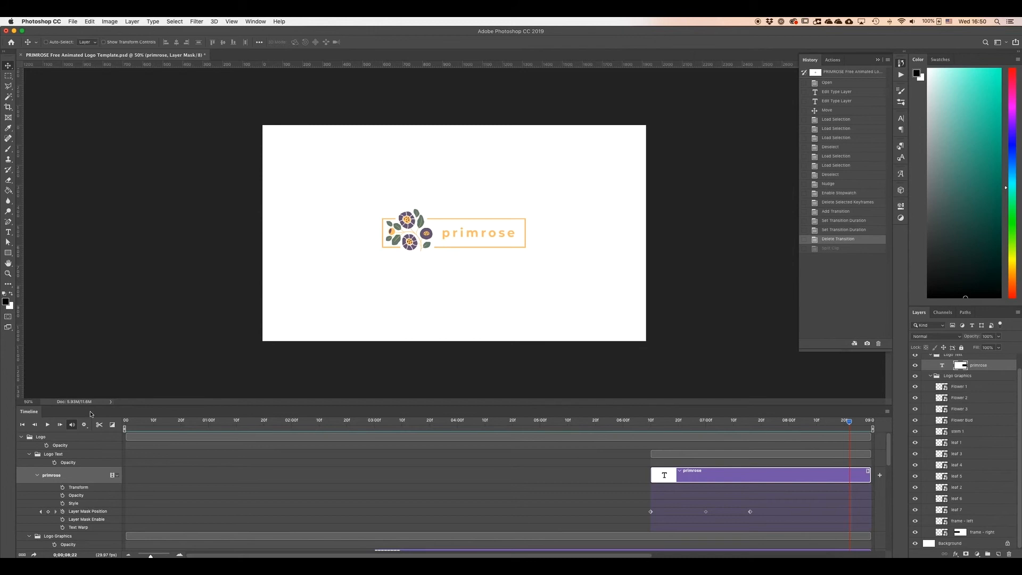
{"action": "left_click", "coordinate": [49, 426]}
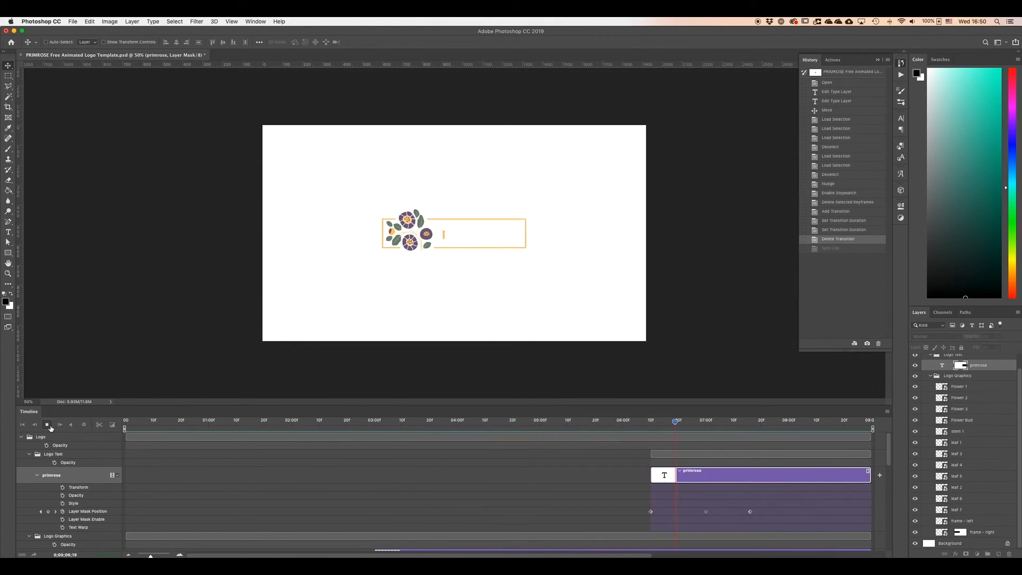
{"action": "left_click", "coordinate": [51, 428]}
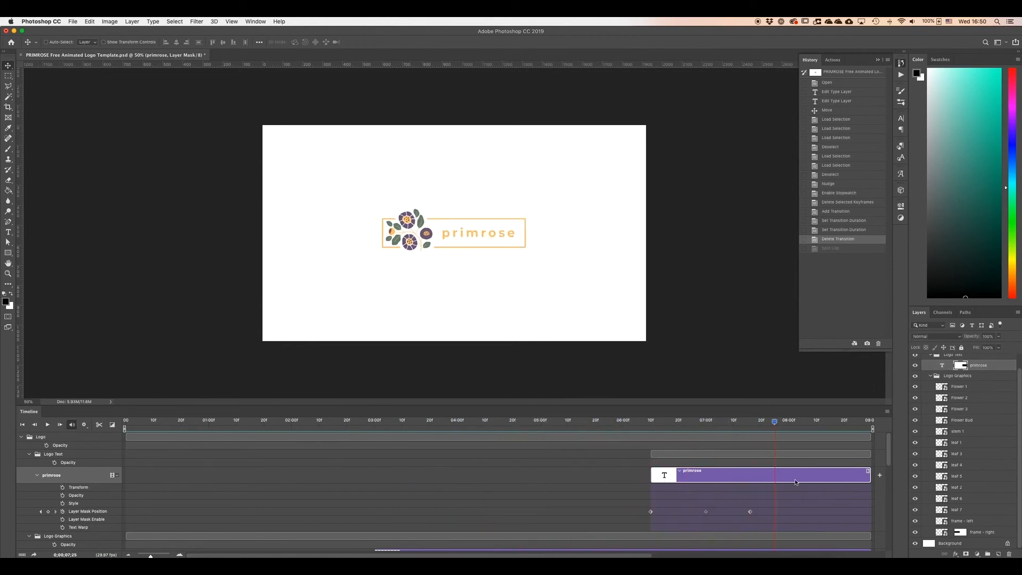
Open the Render Video dialog and review the format and preset options, keeping H.264 with High Quality.
{"action": "left_click", "coordinate": [887, 413]}
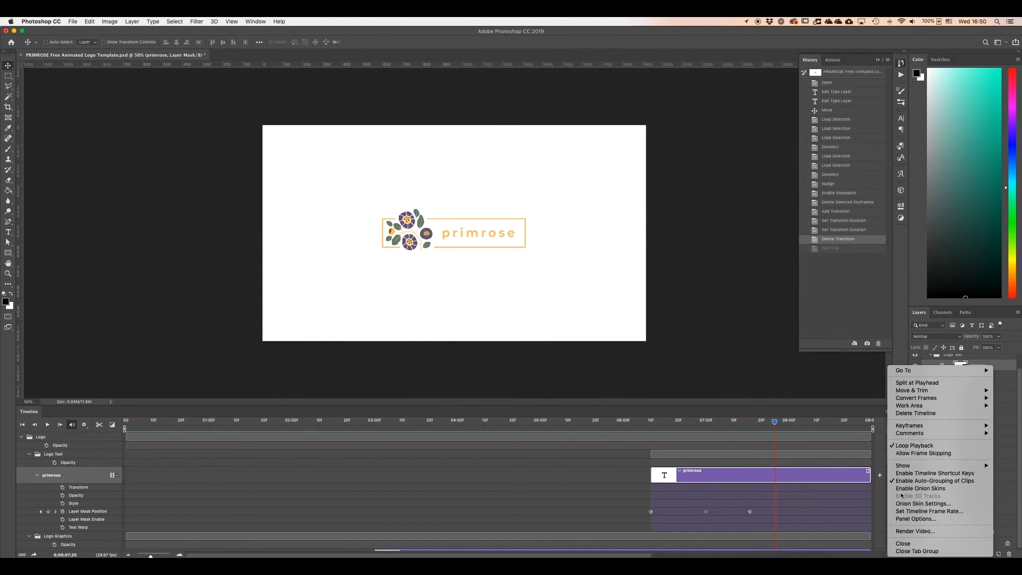
{"action": "left_click", "coordinate": [935, 533]}
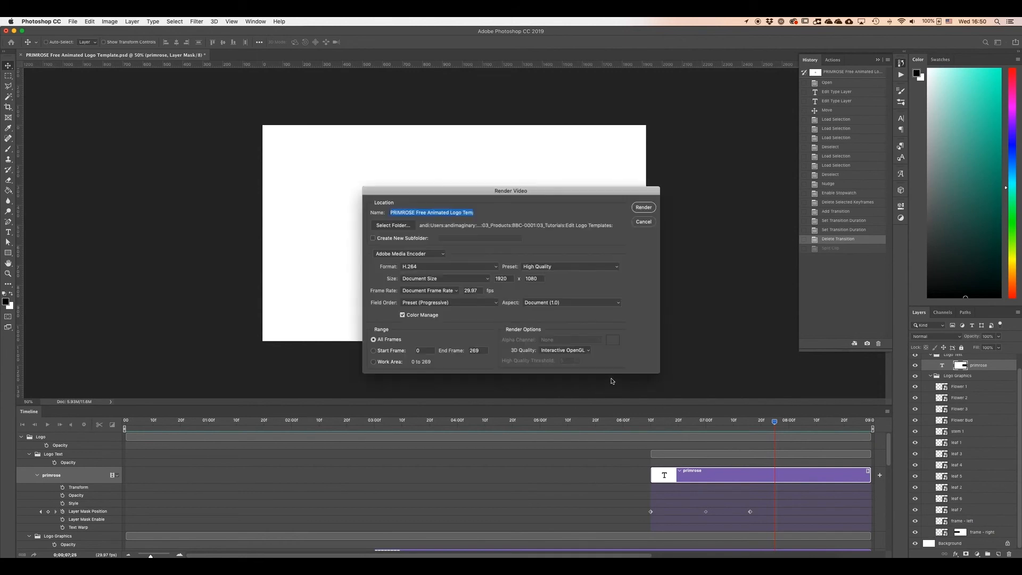
{"action": "left_click_drag", "start_coordinate": [534, 190], "coordinate": [511, 187]}
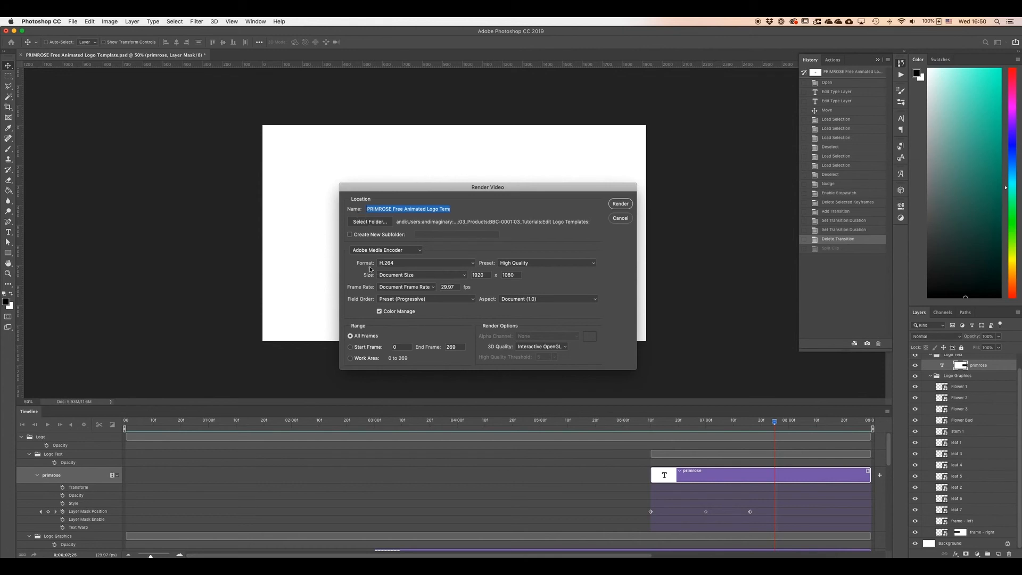
{"action": "left_click", "coordinate": [472, 264]}
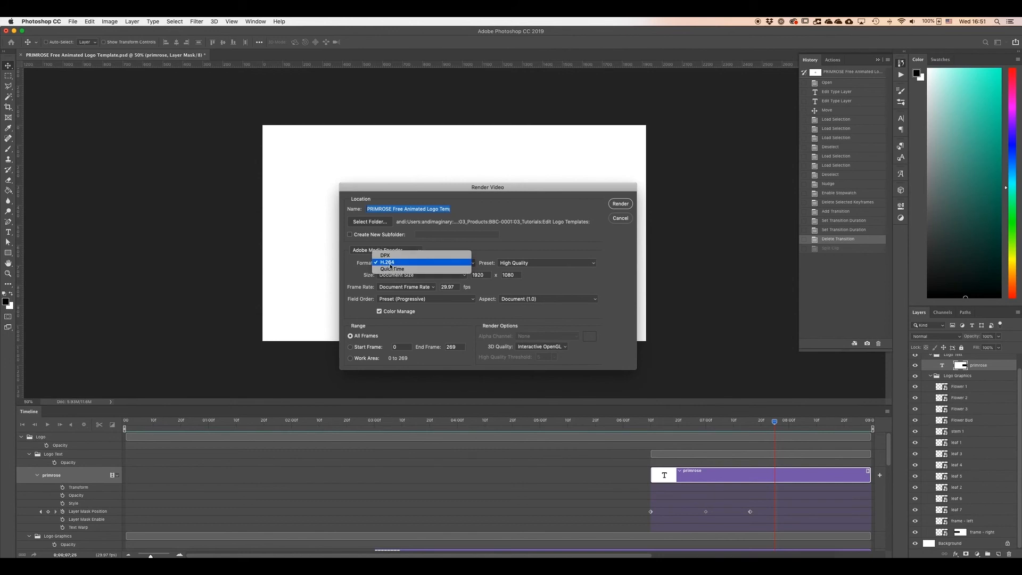
{"action": "left_click", "coordinate": [493, 249]}
{"action": "left_click", "coordinate": [586, 263]}
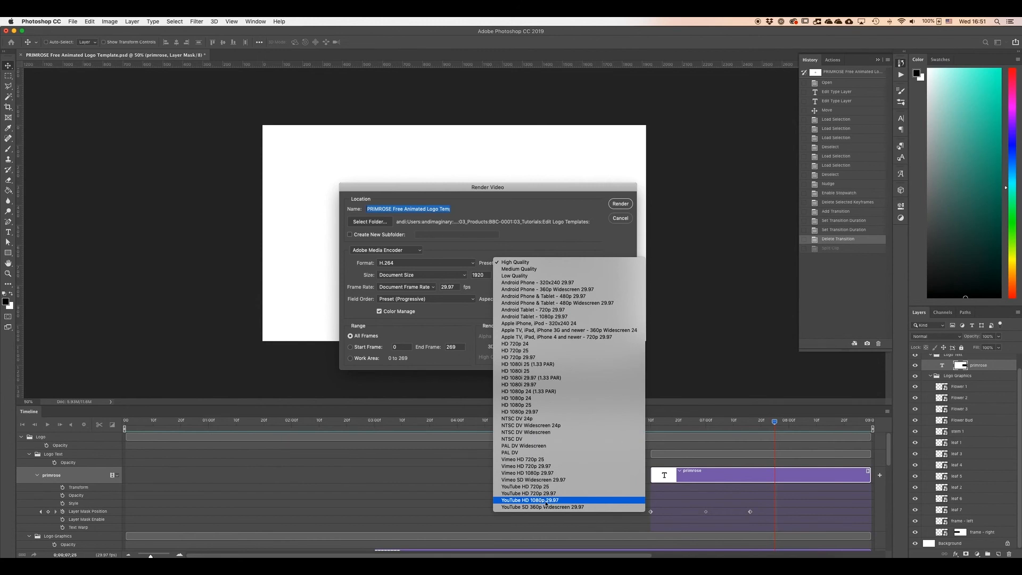
{"action": "left_click", "coordinate": [617, 248]}
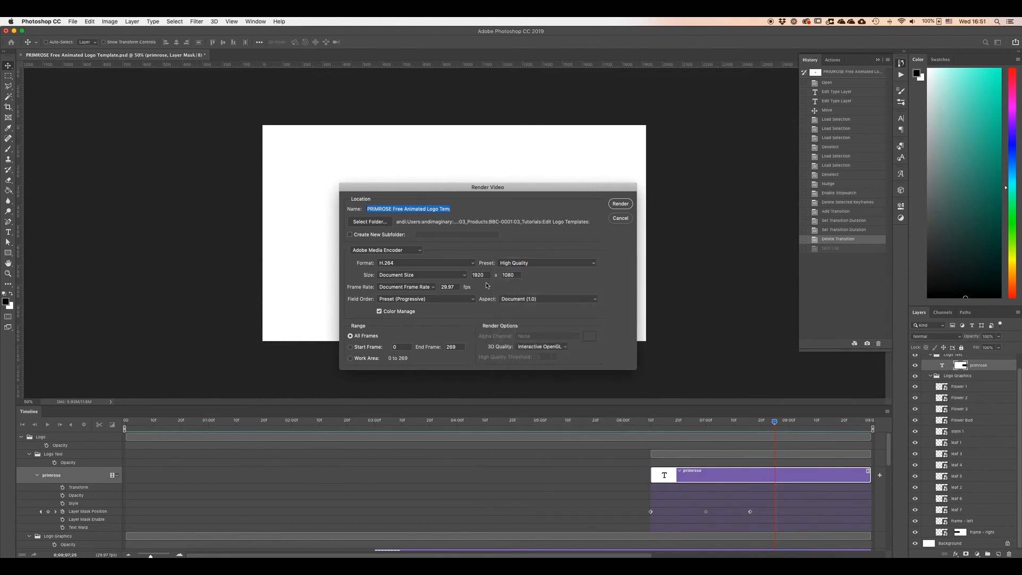